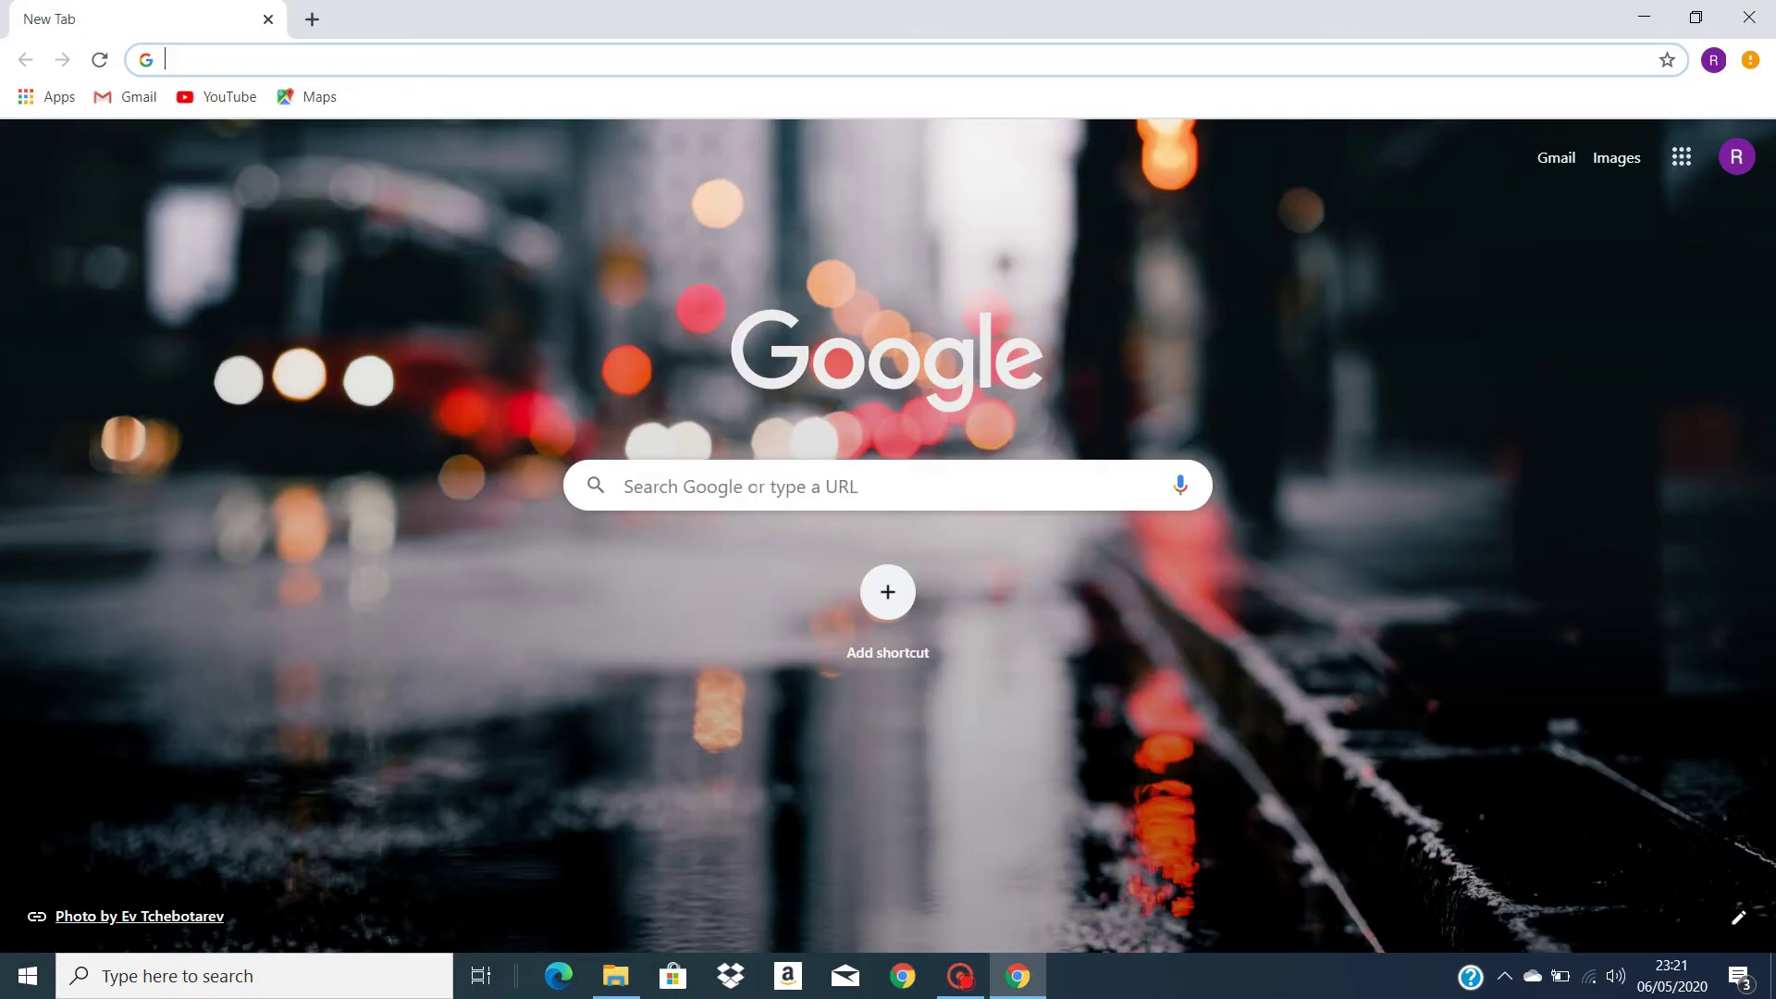
Search Google for "blooger" and open the Sign in link under the Blogger.com result.
left_click(752, 486)
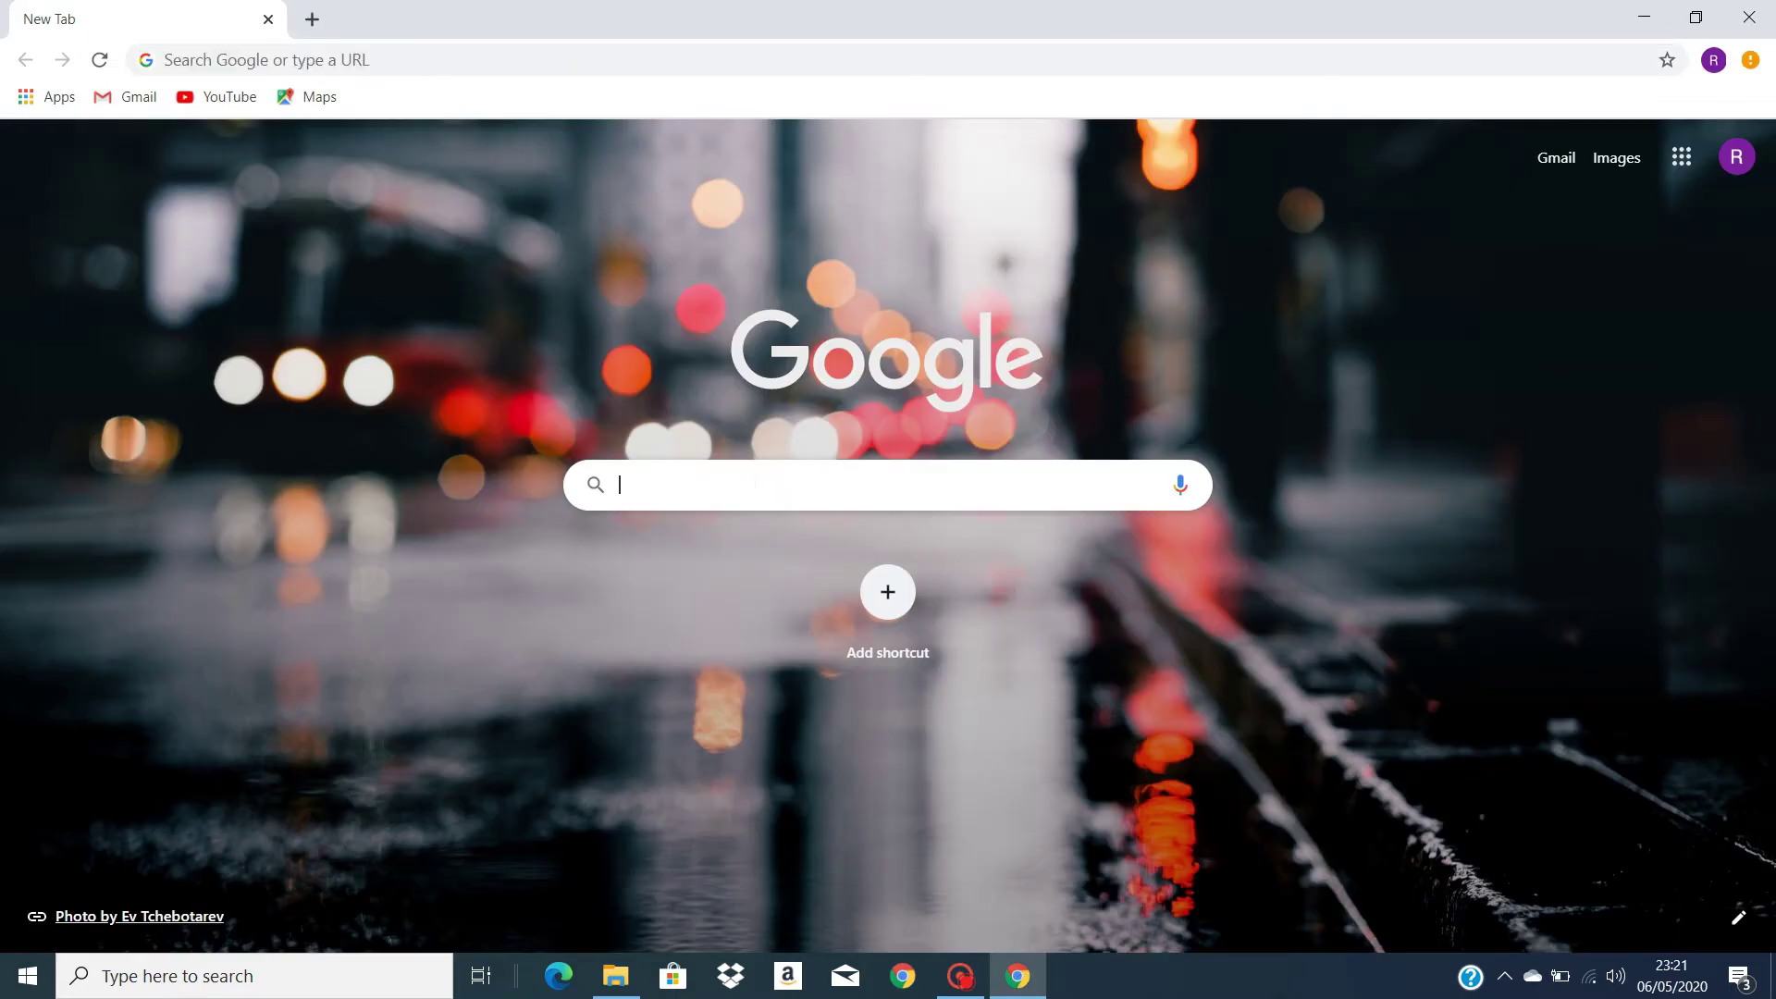
type("bloo")
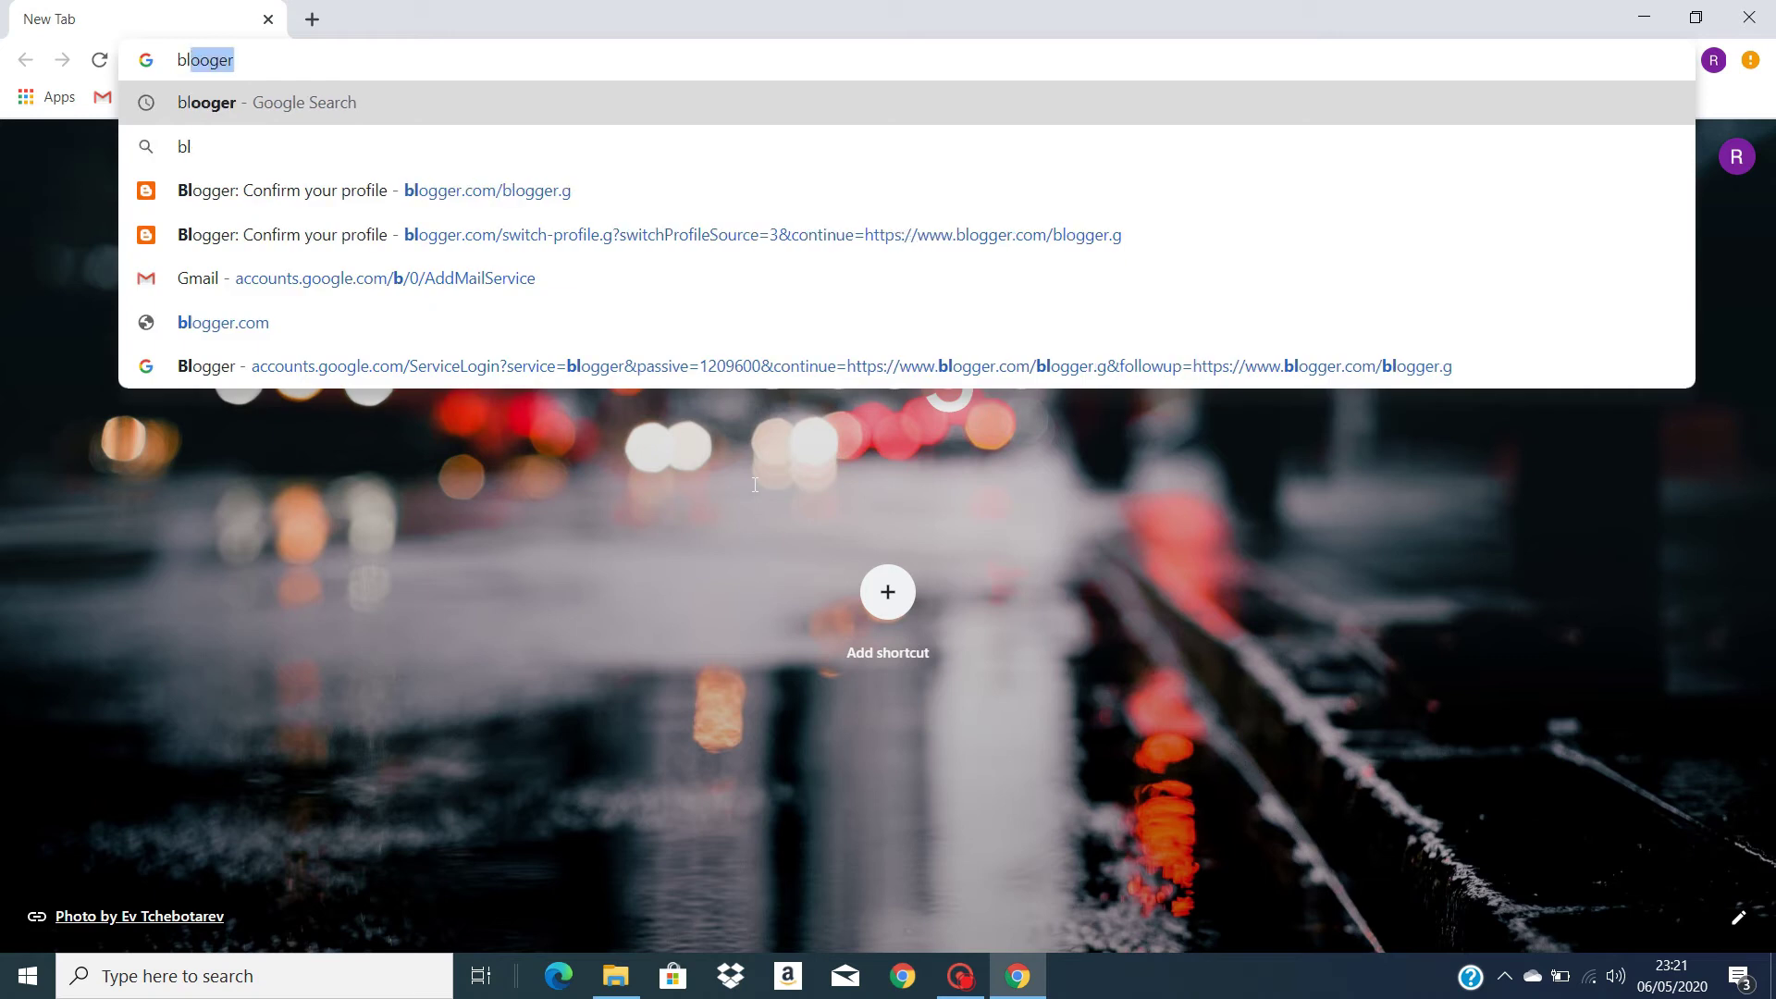
type("ger")
key("Return")
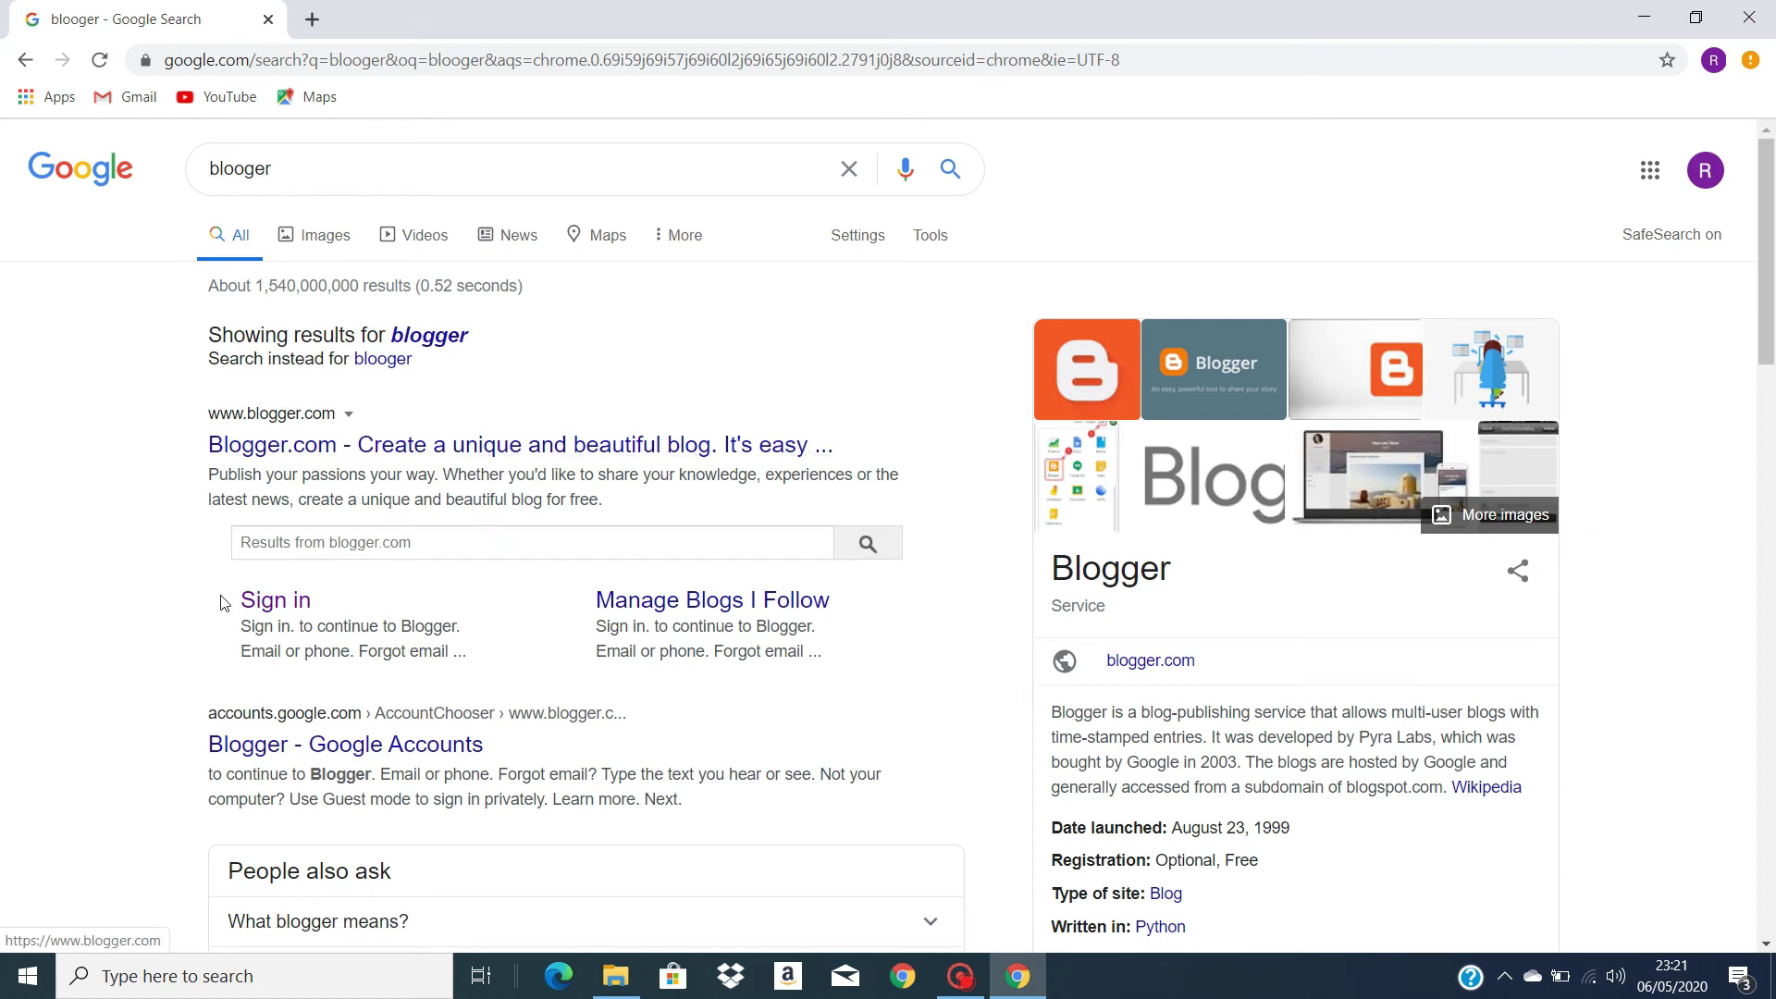
left_click(279, 601)
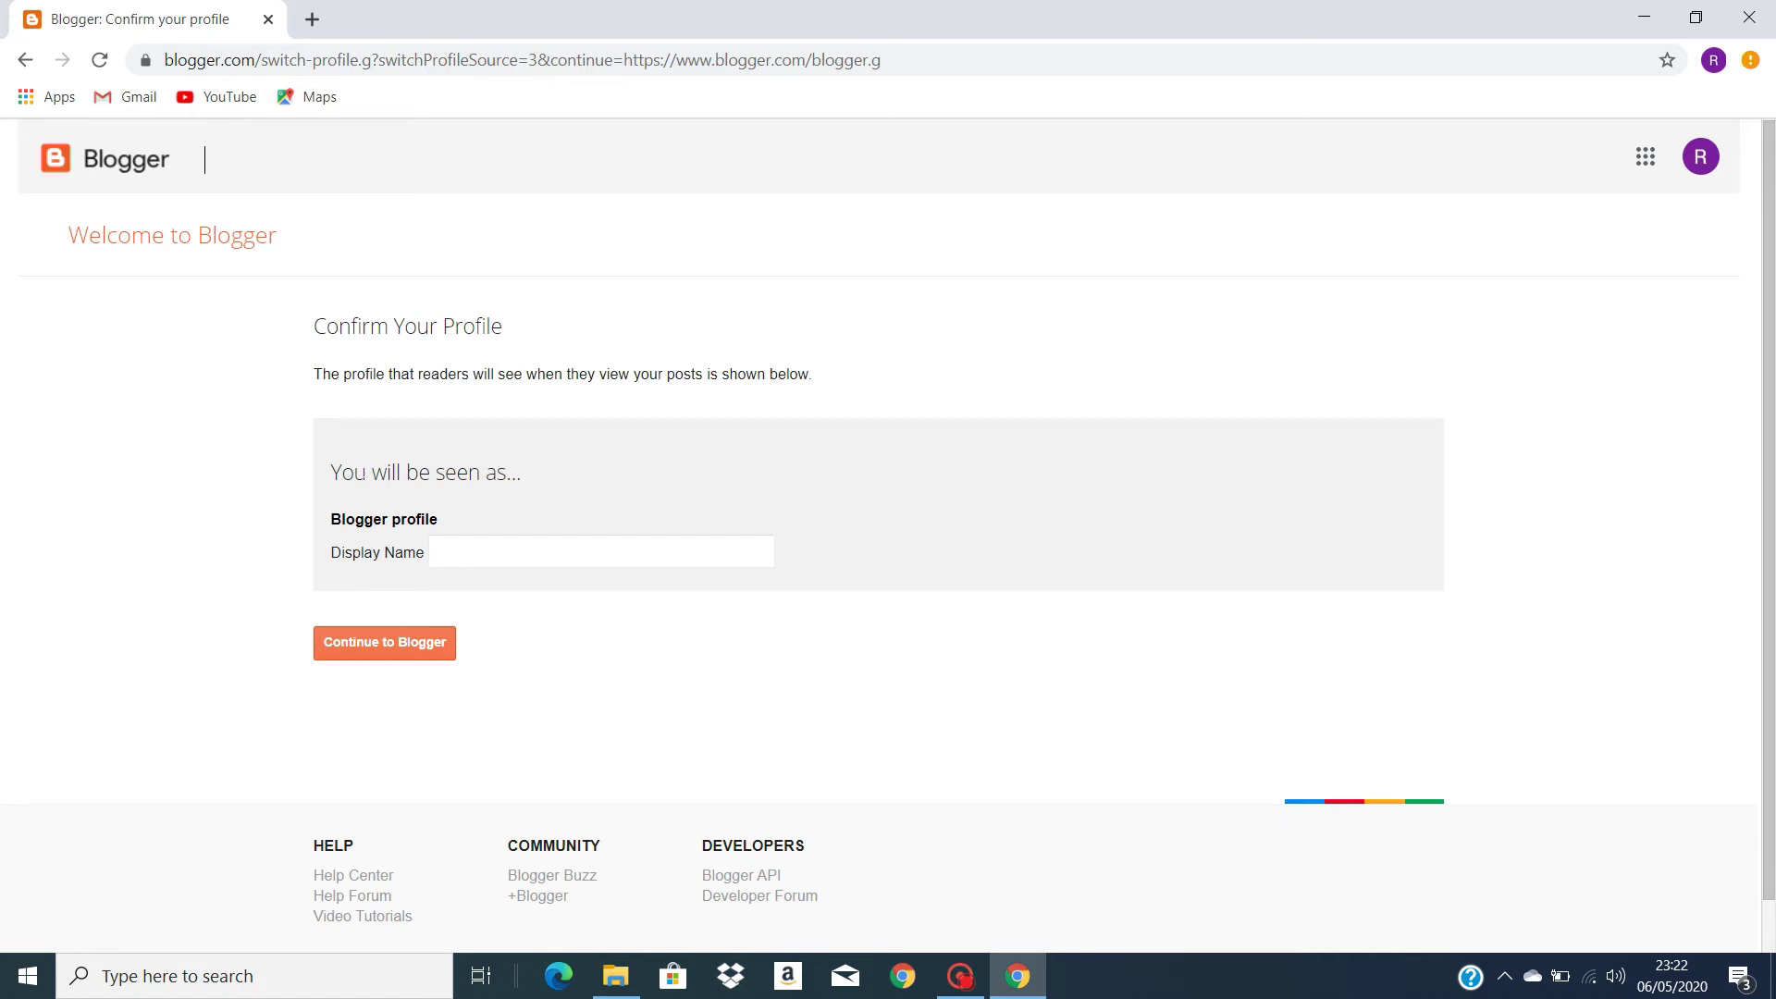
Confirm the Blogger profile with the display name "Rk info hub" and start creating a new blog.
left_click(603, 549)
left_click(562, 547)
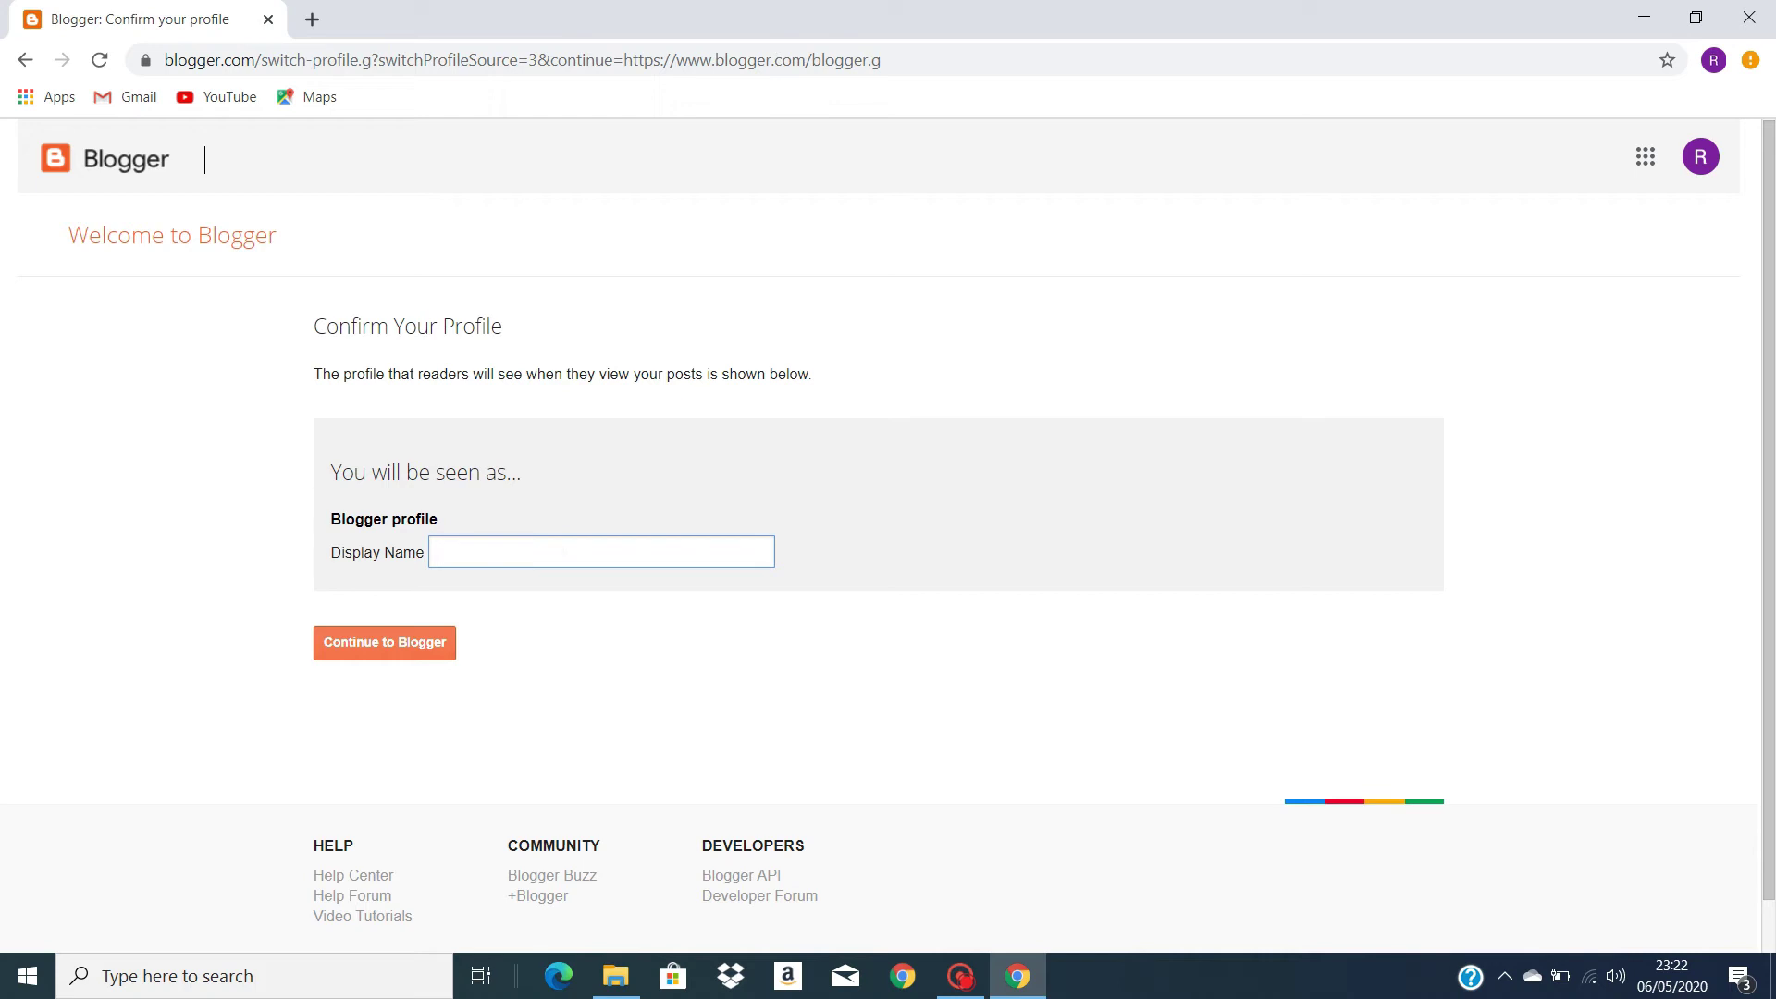
type("Rk info hub")
key("Return")
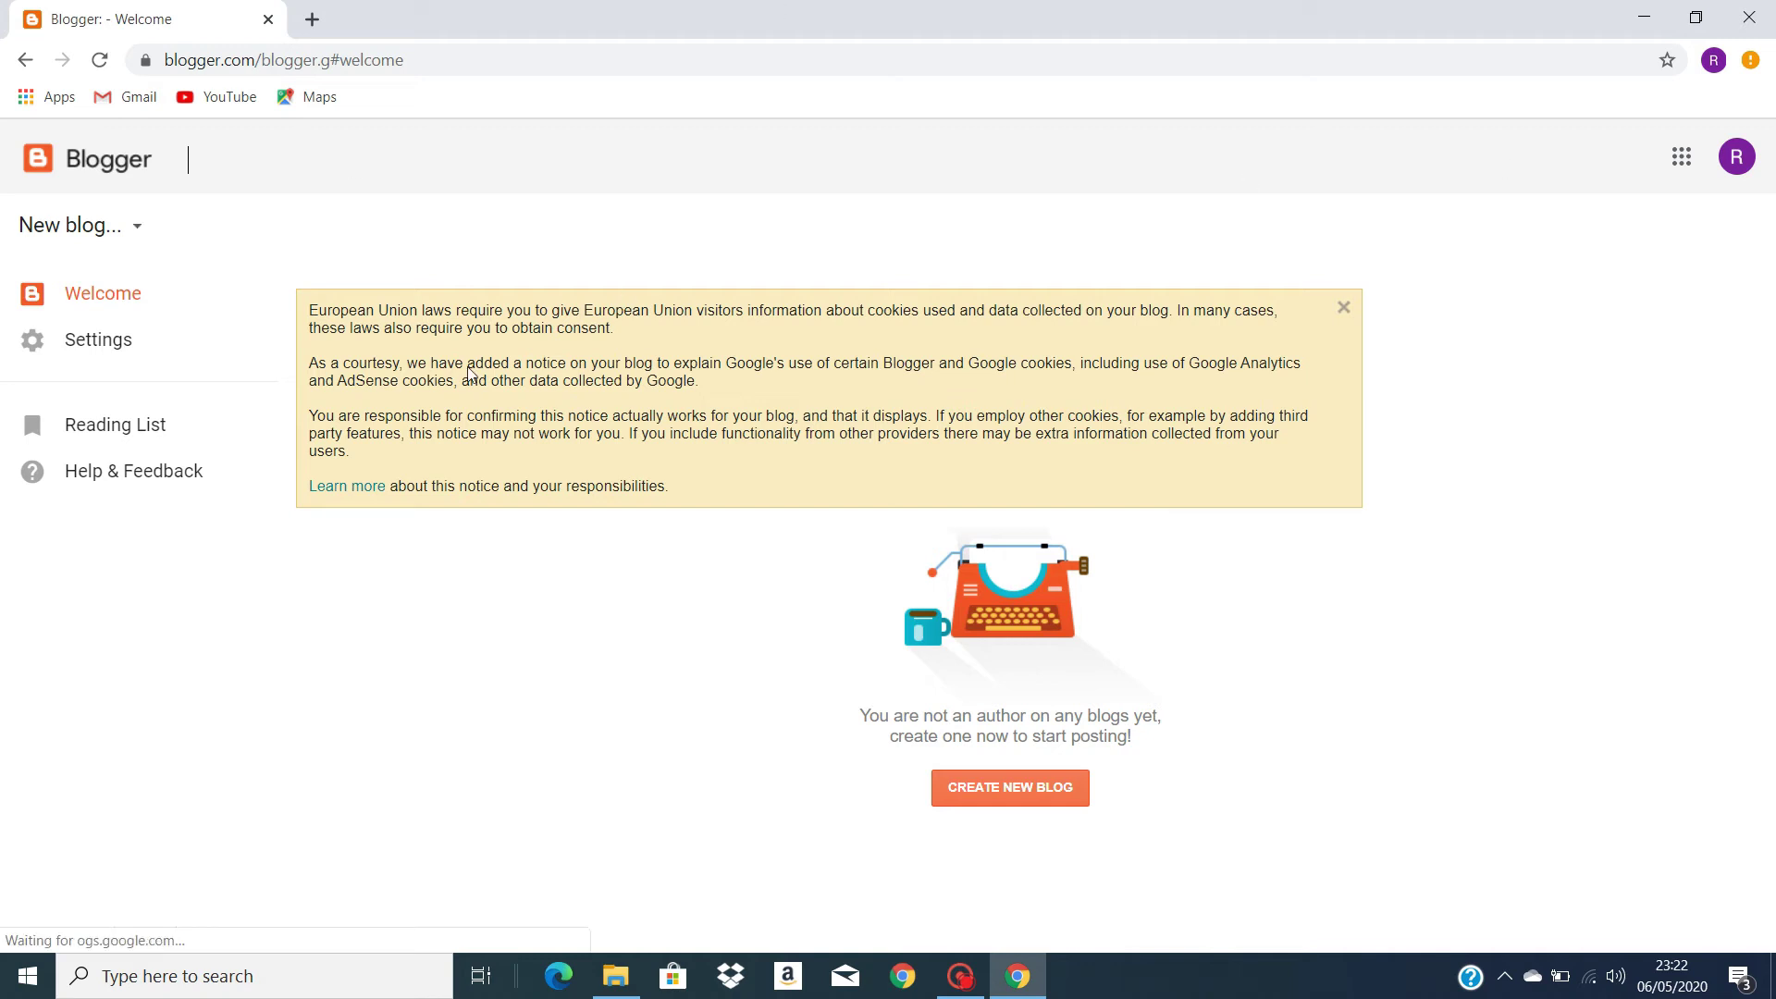
left_click(1342, 311)
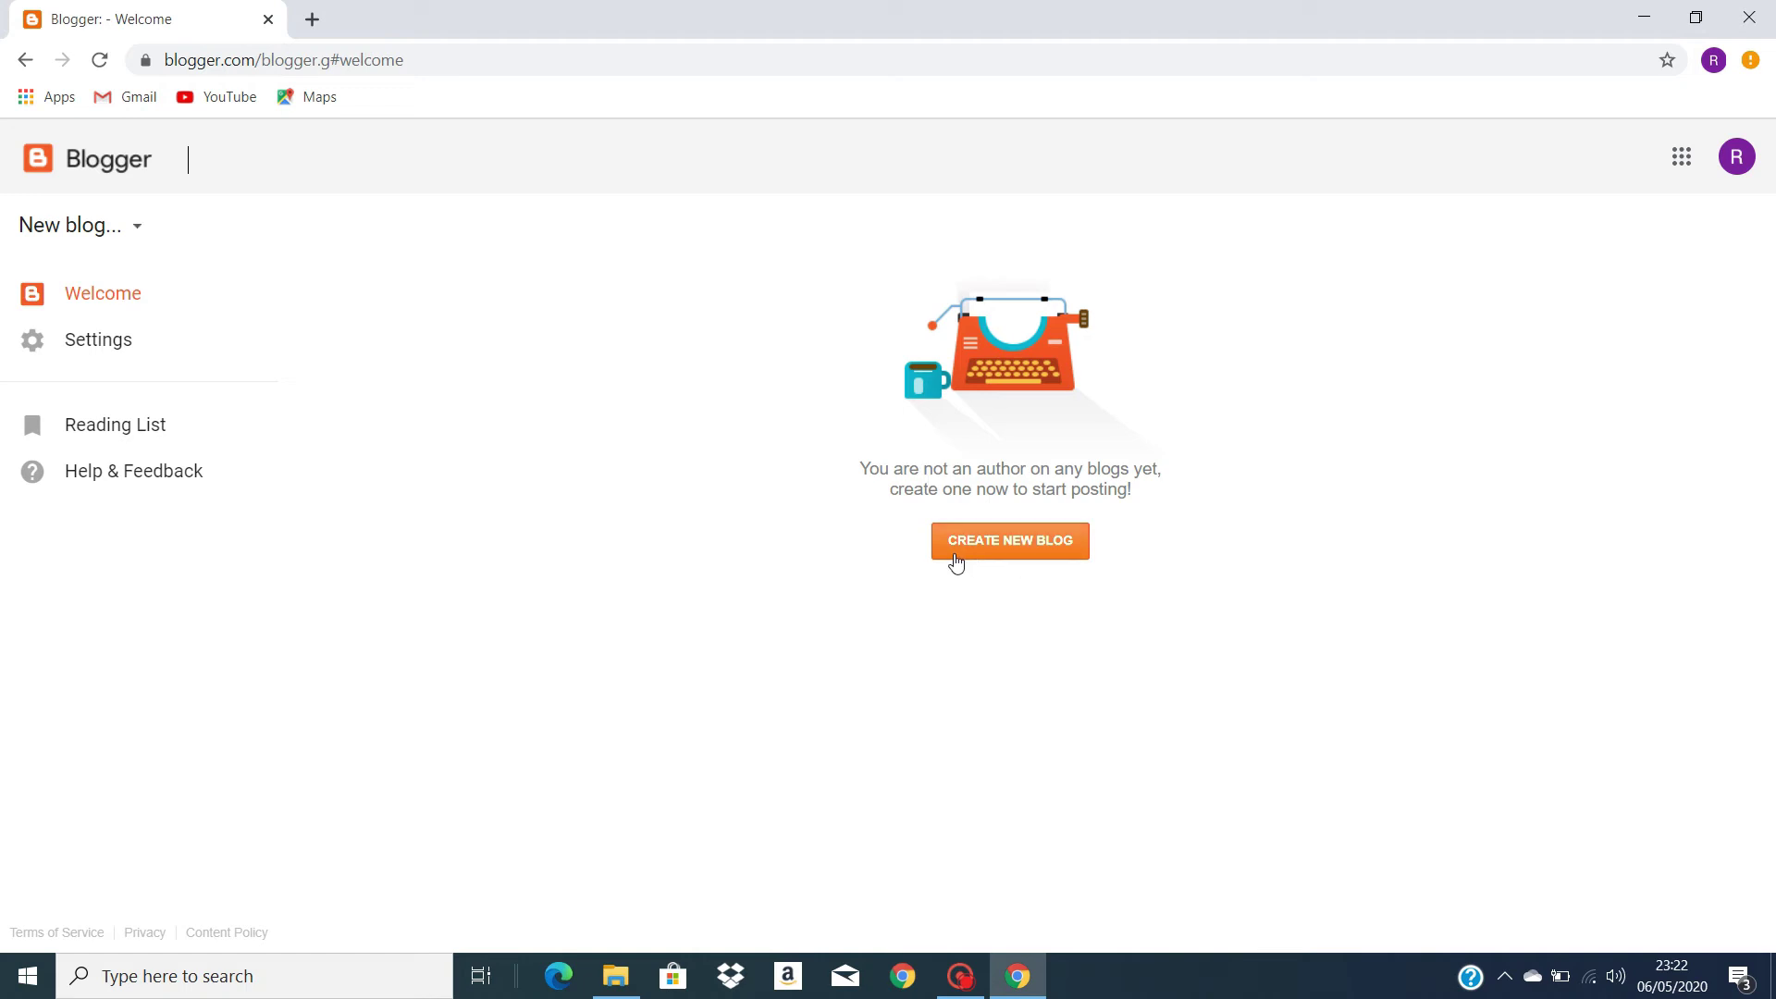
left_click(1055, 549)
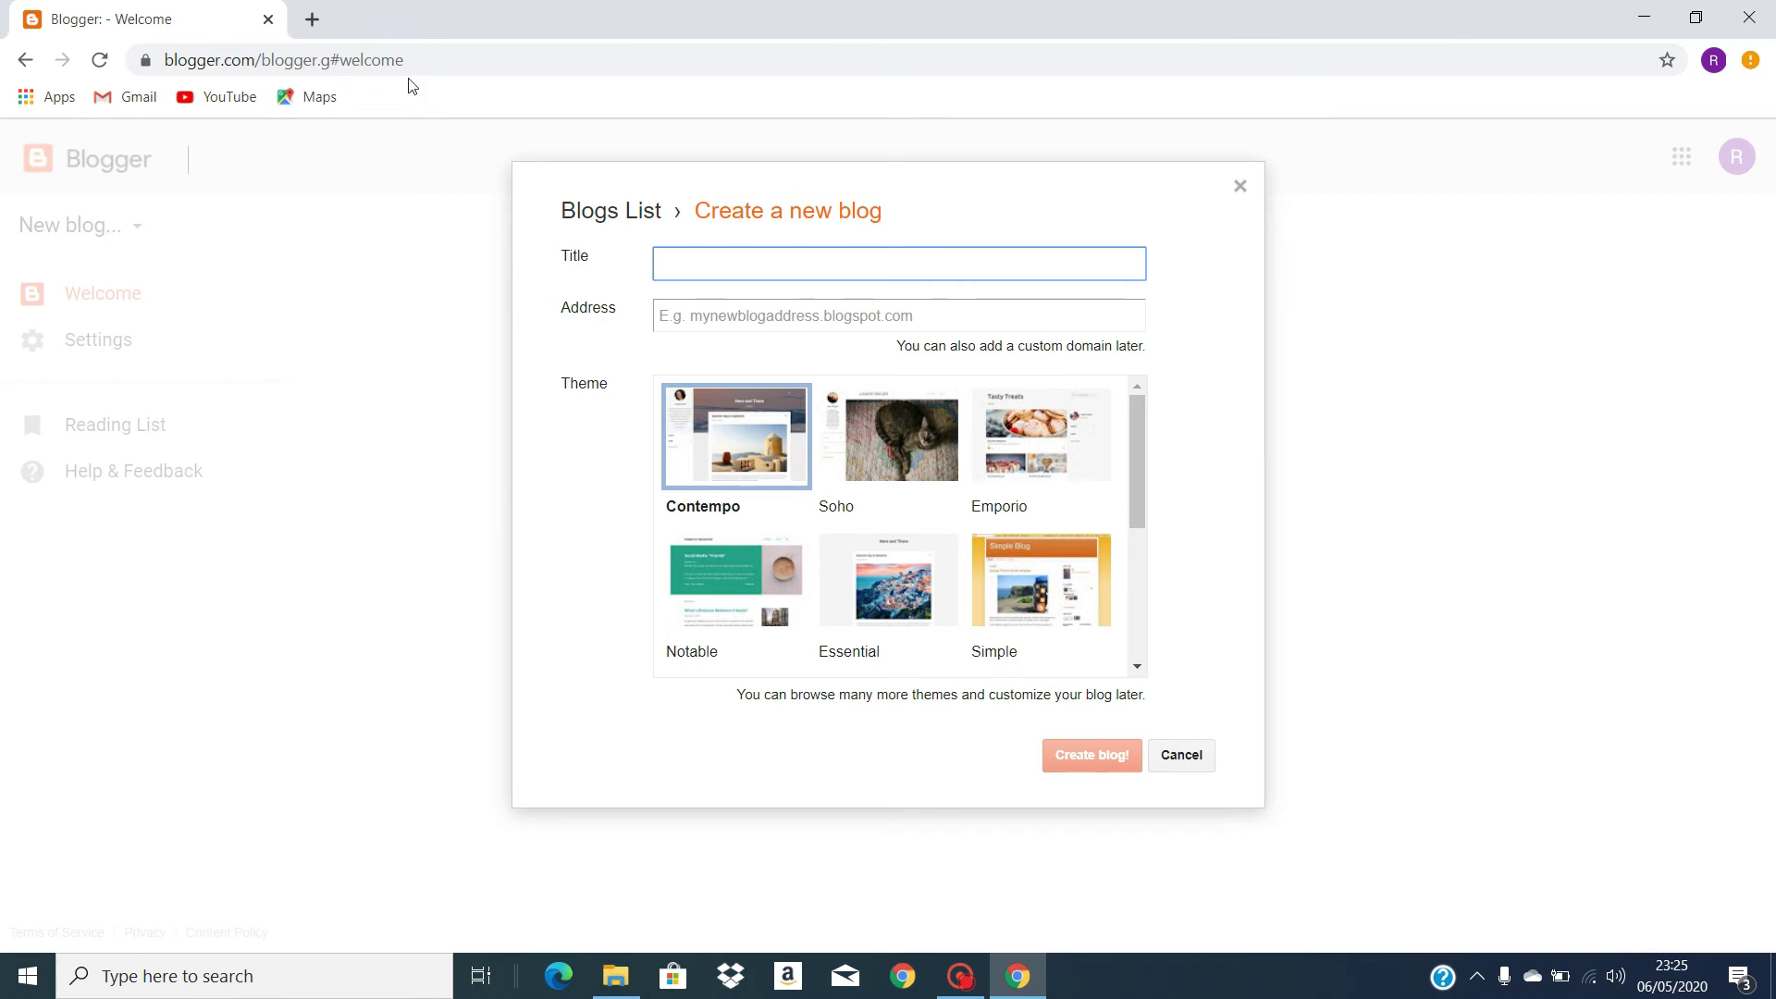
left_click(312, 19)
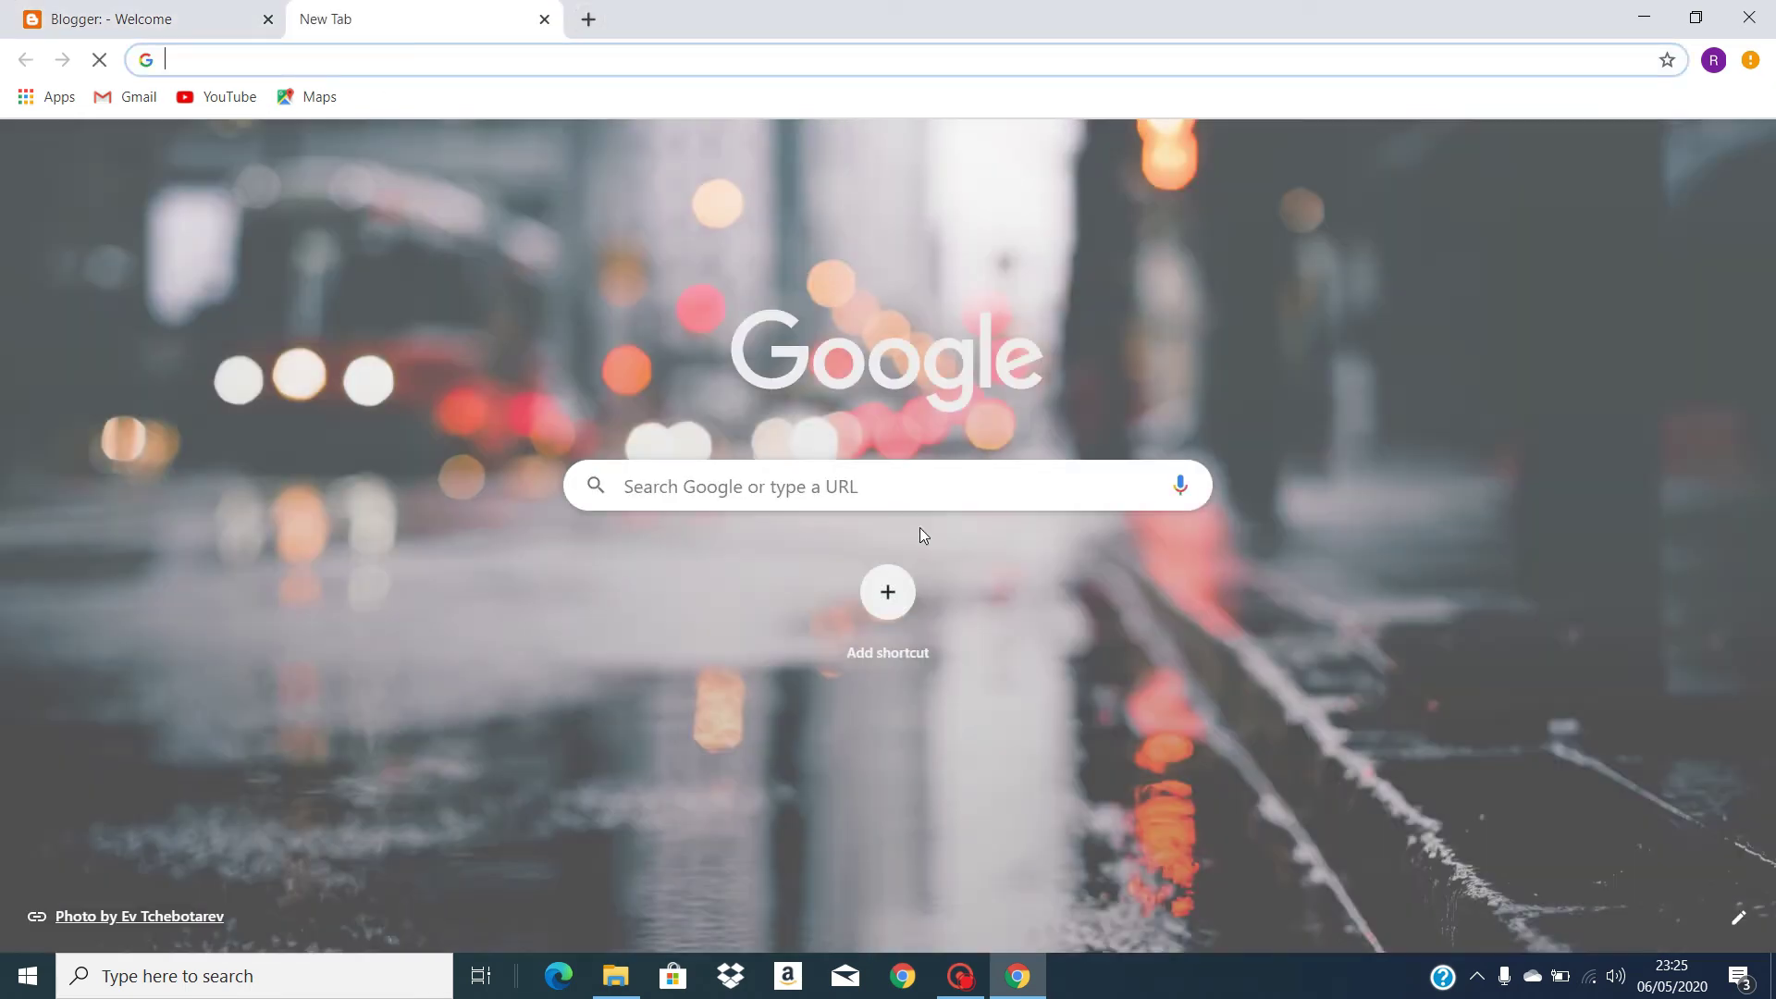
left_click(836, 481)
type("blooger")
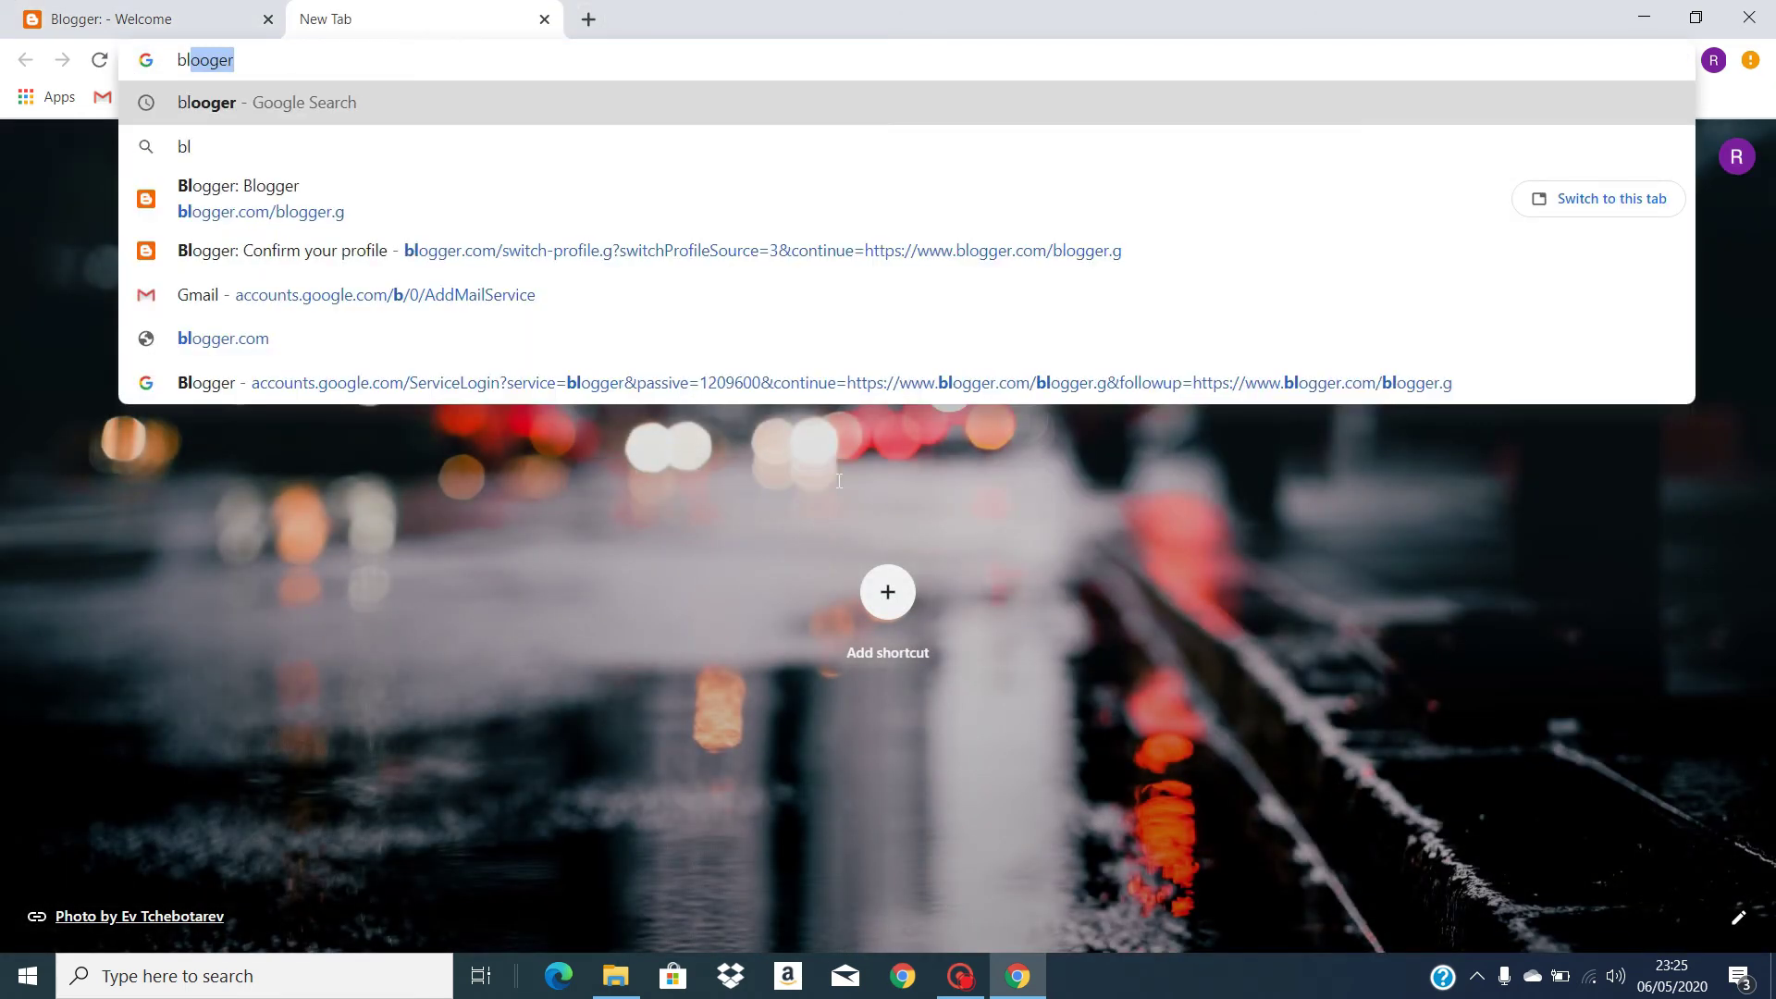
key("Return")
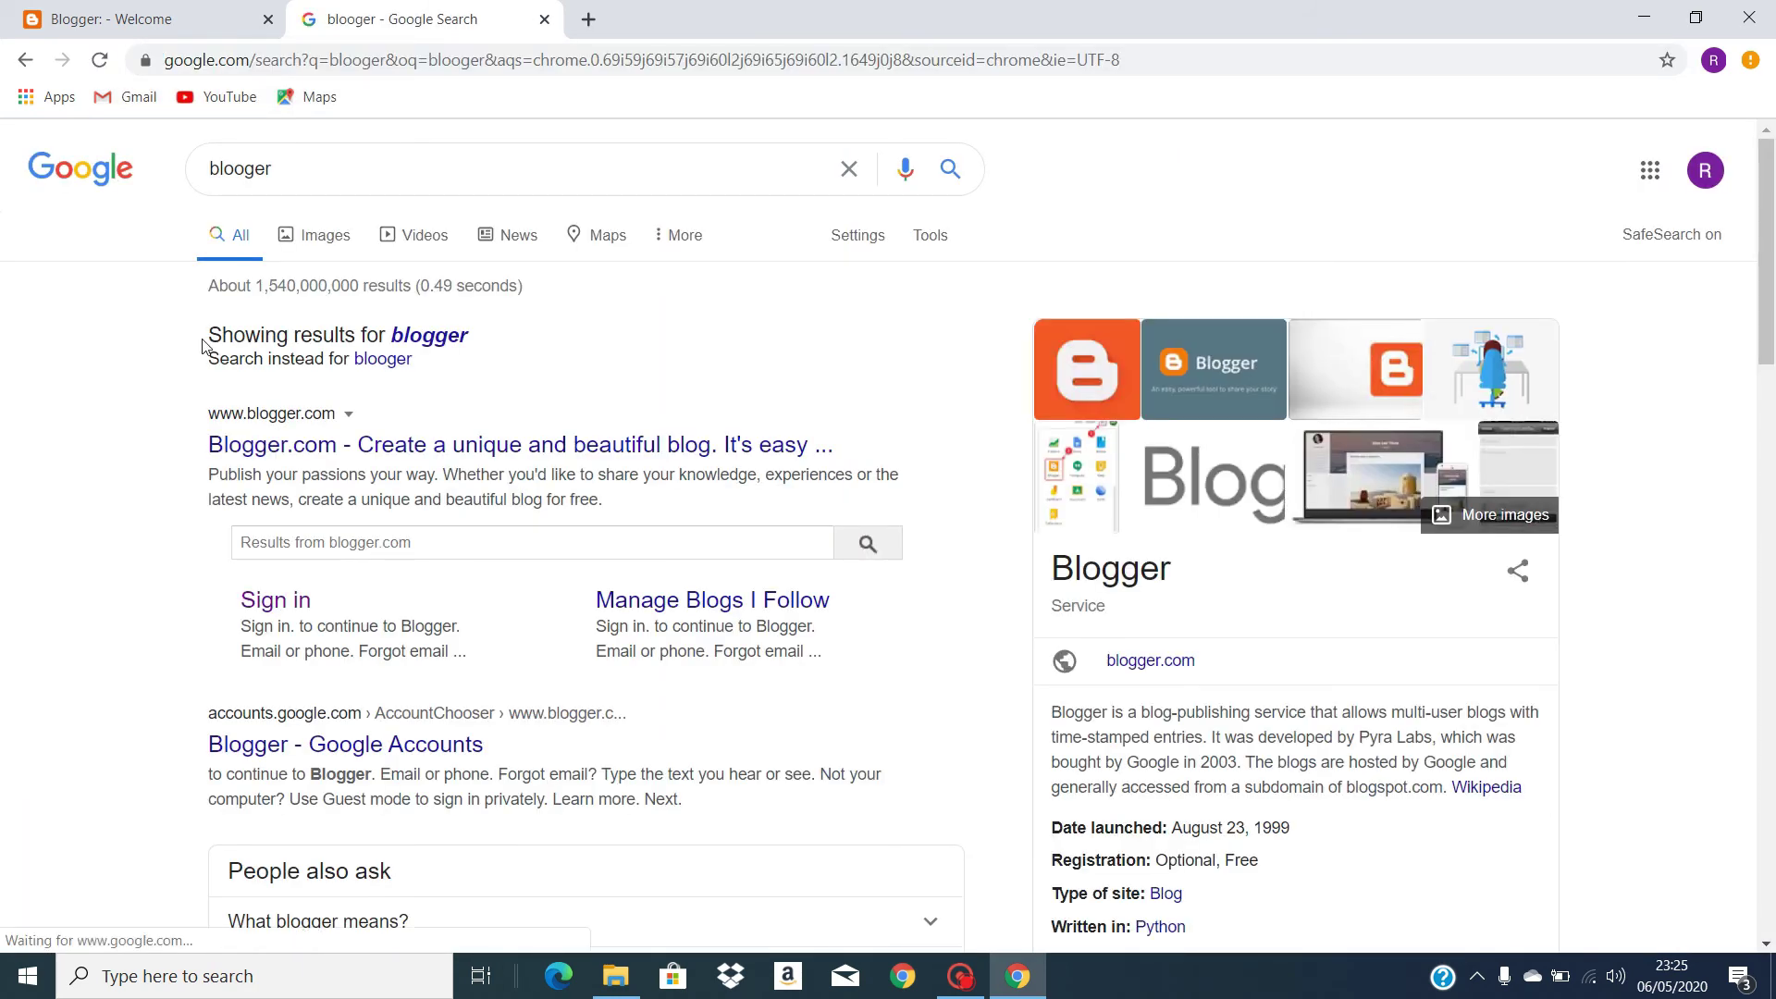
left_click(398, 458)
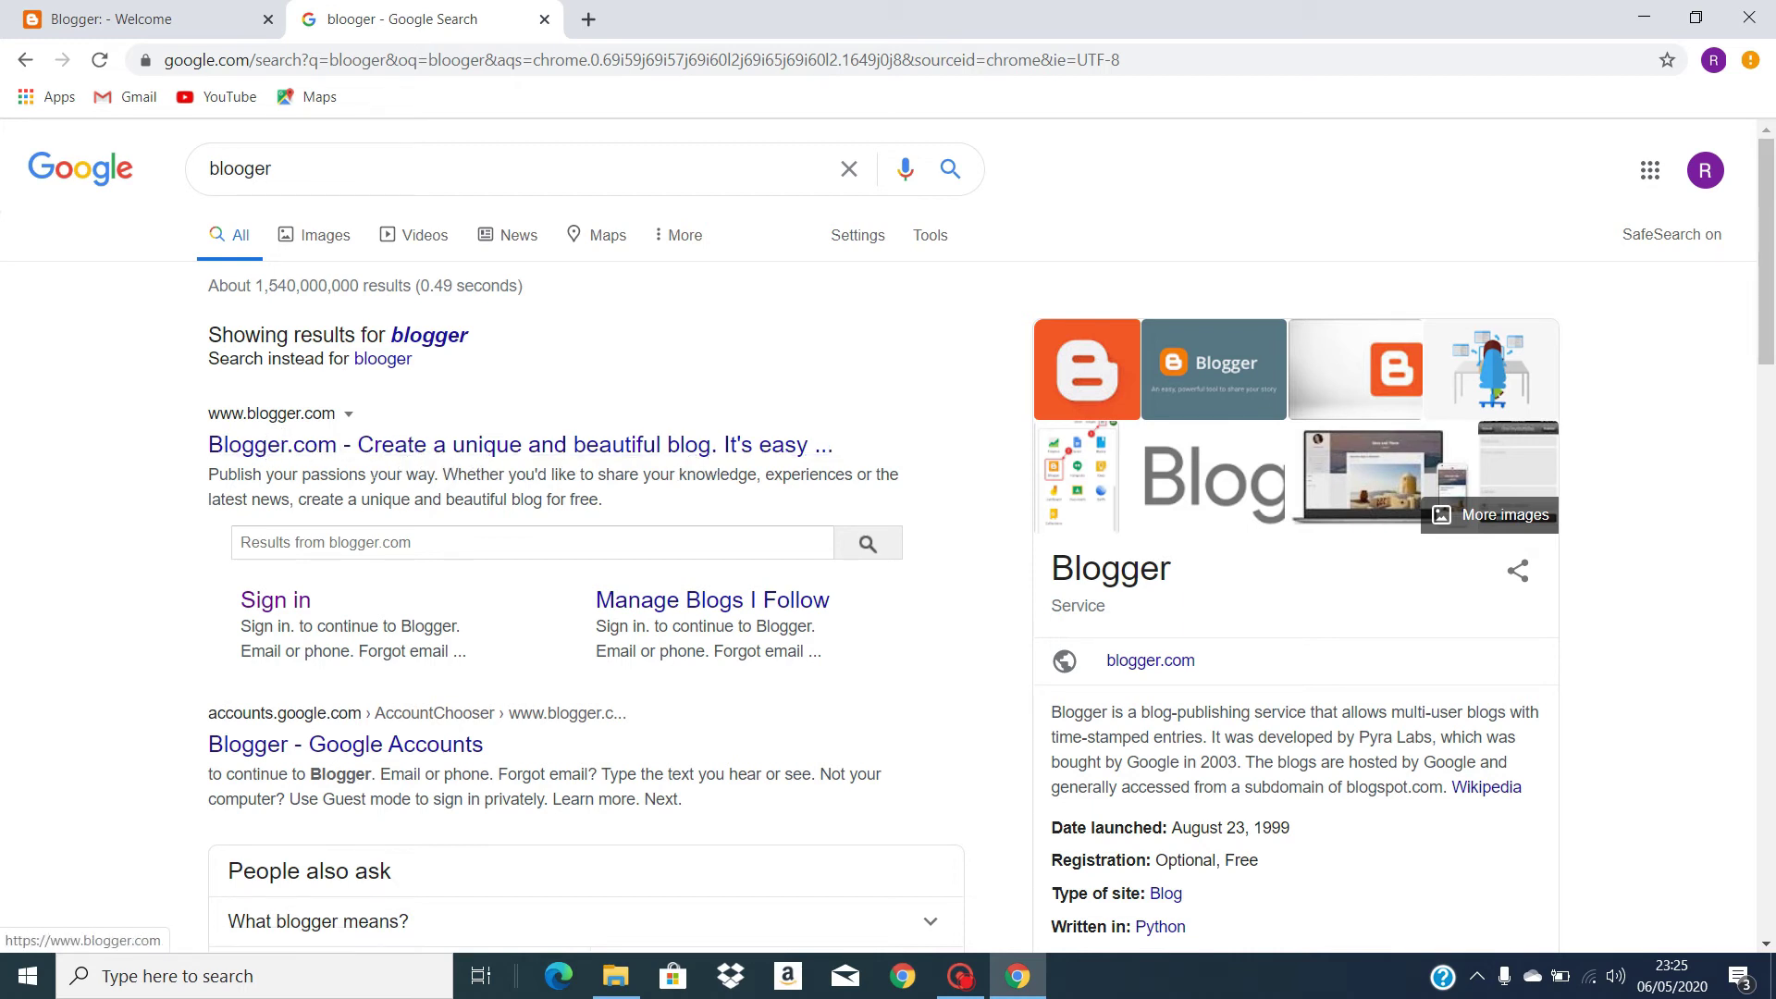
left_click(347, 414)
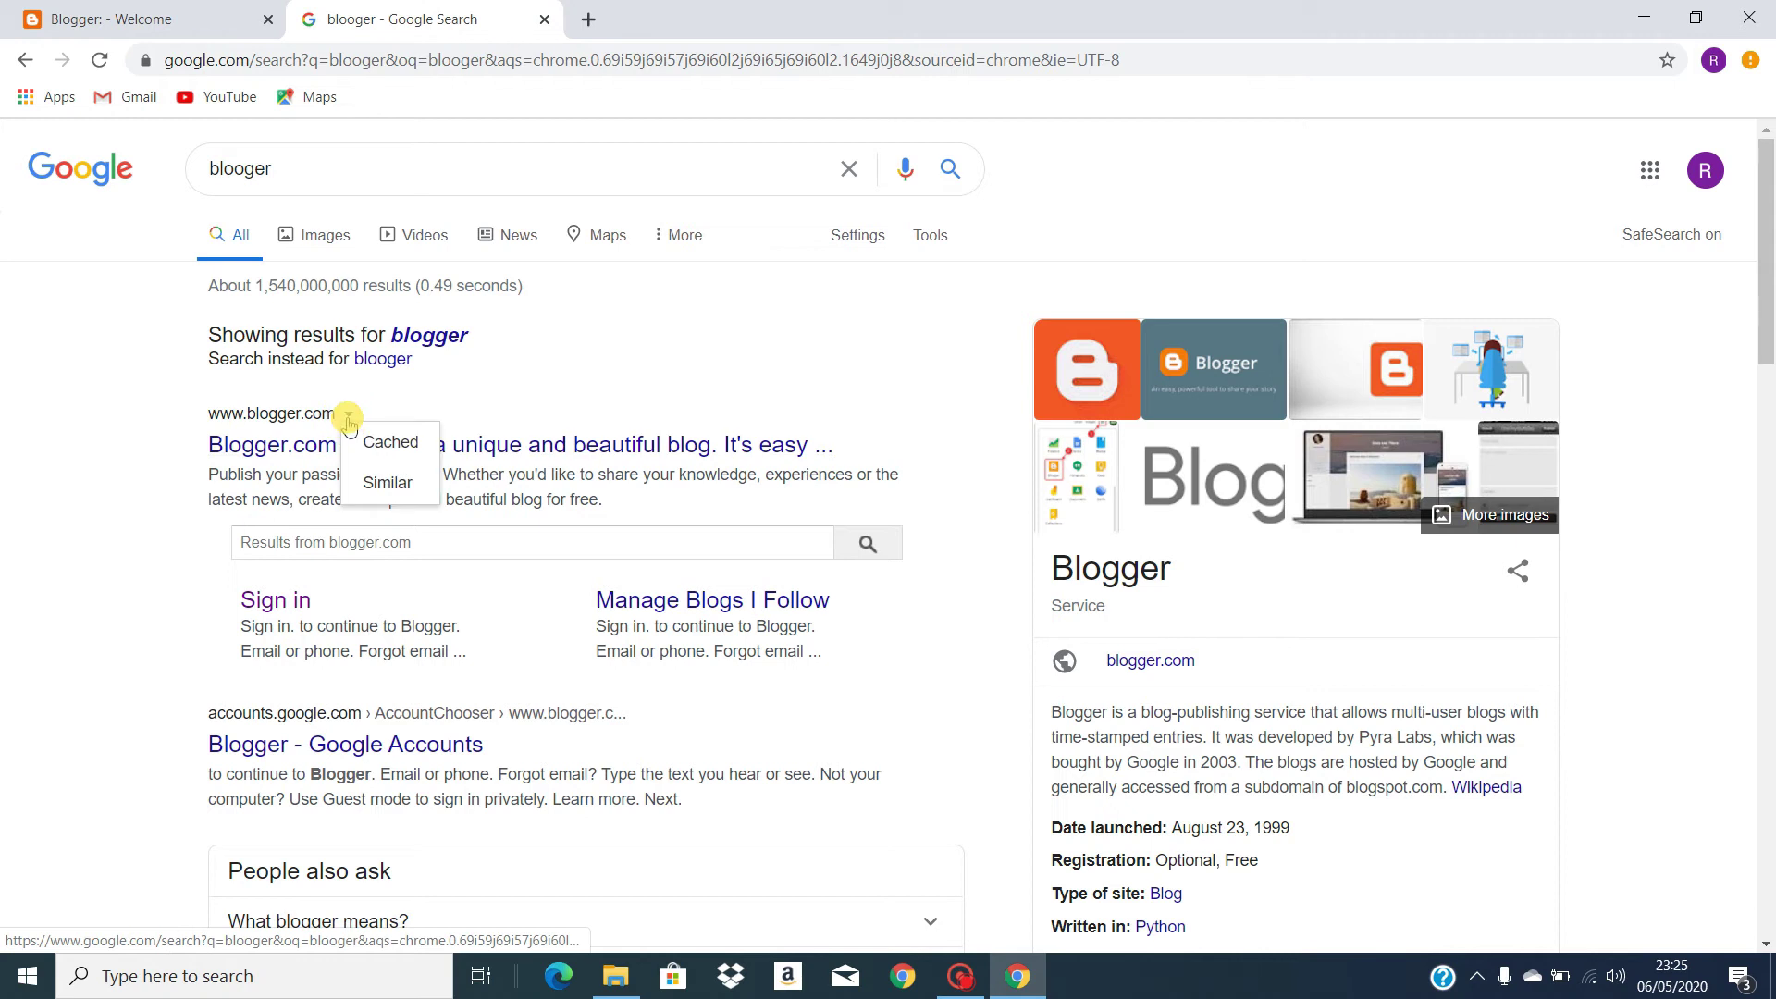
left_click(209, 11)
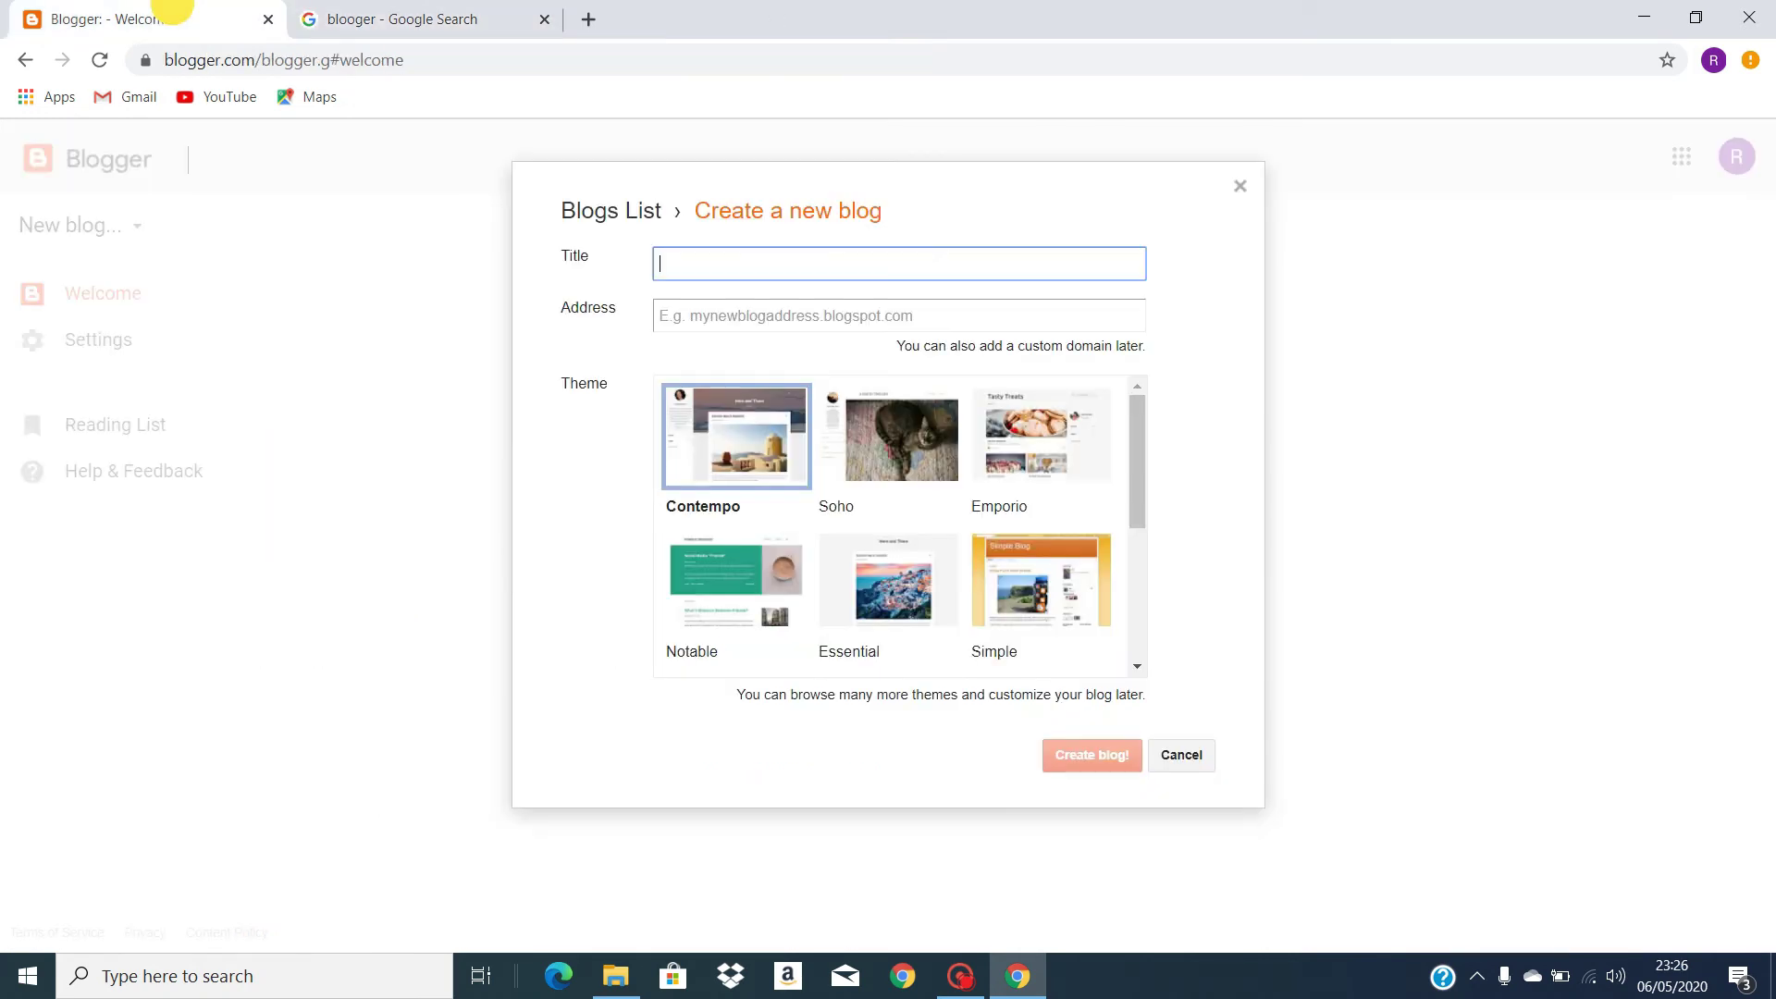
Title the new blog "rk info hub" and enter an available blogspot.com address for it.
left_click(768, 248)
type("rk info")
left_click(733, 309)
type("Rk info hub.bloogest.com")
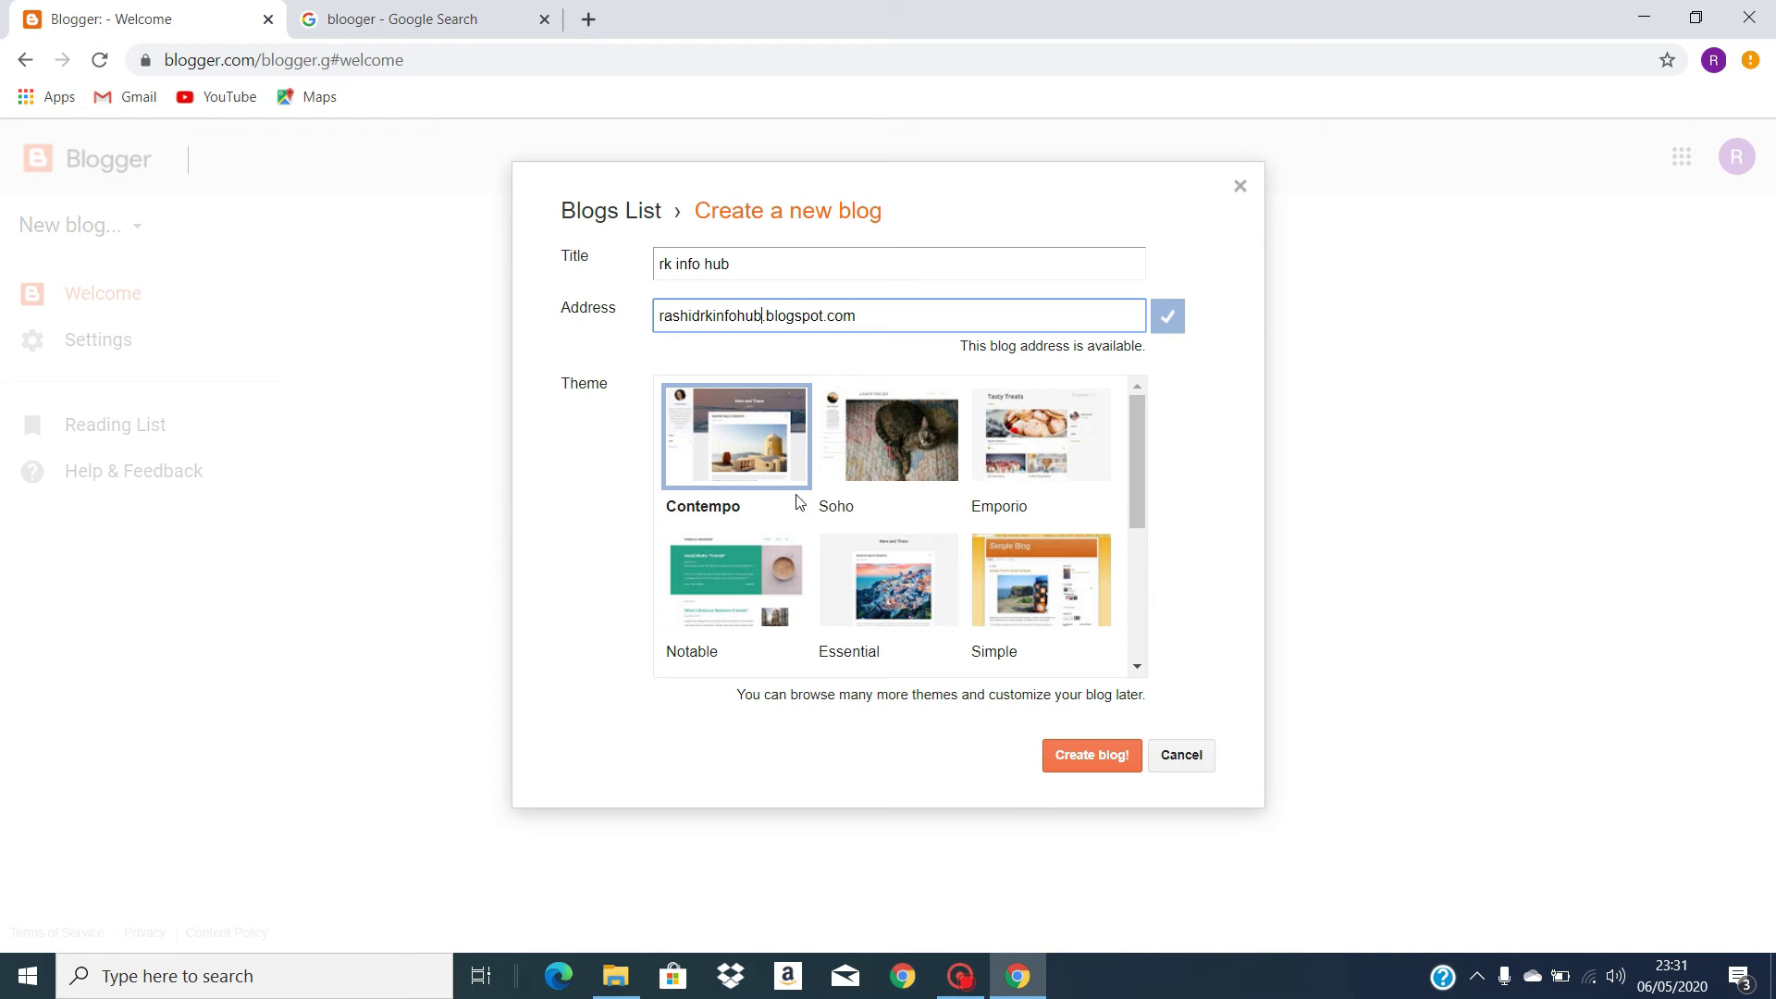
Look through the available themes, choose the Simple theme and create the blog.
scroll(799, 502, "down", 2)
scroll(799, 502, "up", 1)
scroll(799, 503, "down", 2)
scroll(799, 502, "up", 2)
scroll(890, 458, "down", 3)
scroll(892, 467, "up", 3)
scroll(839, 535, "down", 1)
scroll(839, 535, "down", 3)
scroll(837, 529, "up", 3)
scroll(833, 529, "down", 3)
scroll(1060, 520, "up", 3)
left_click(1060, 520)
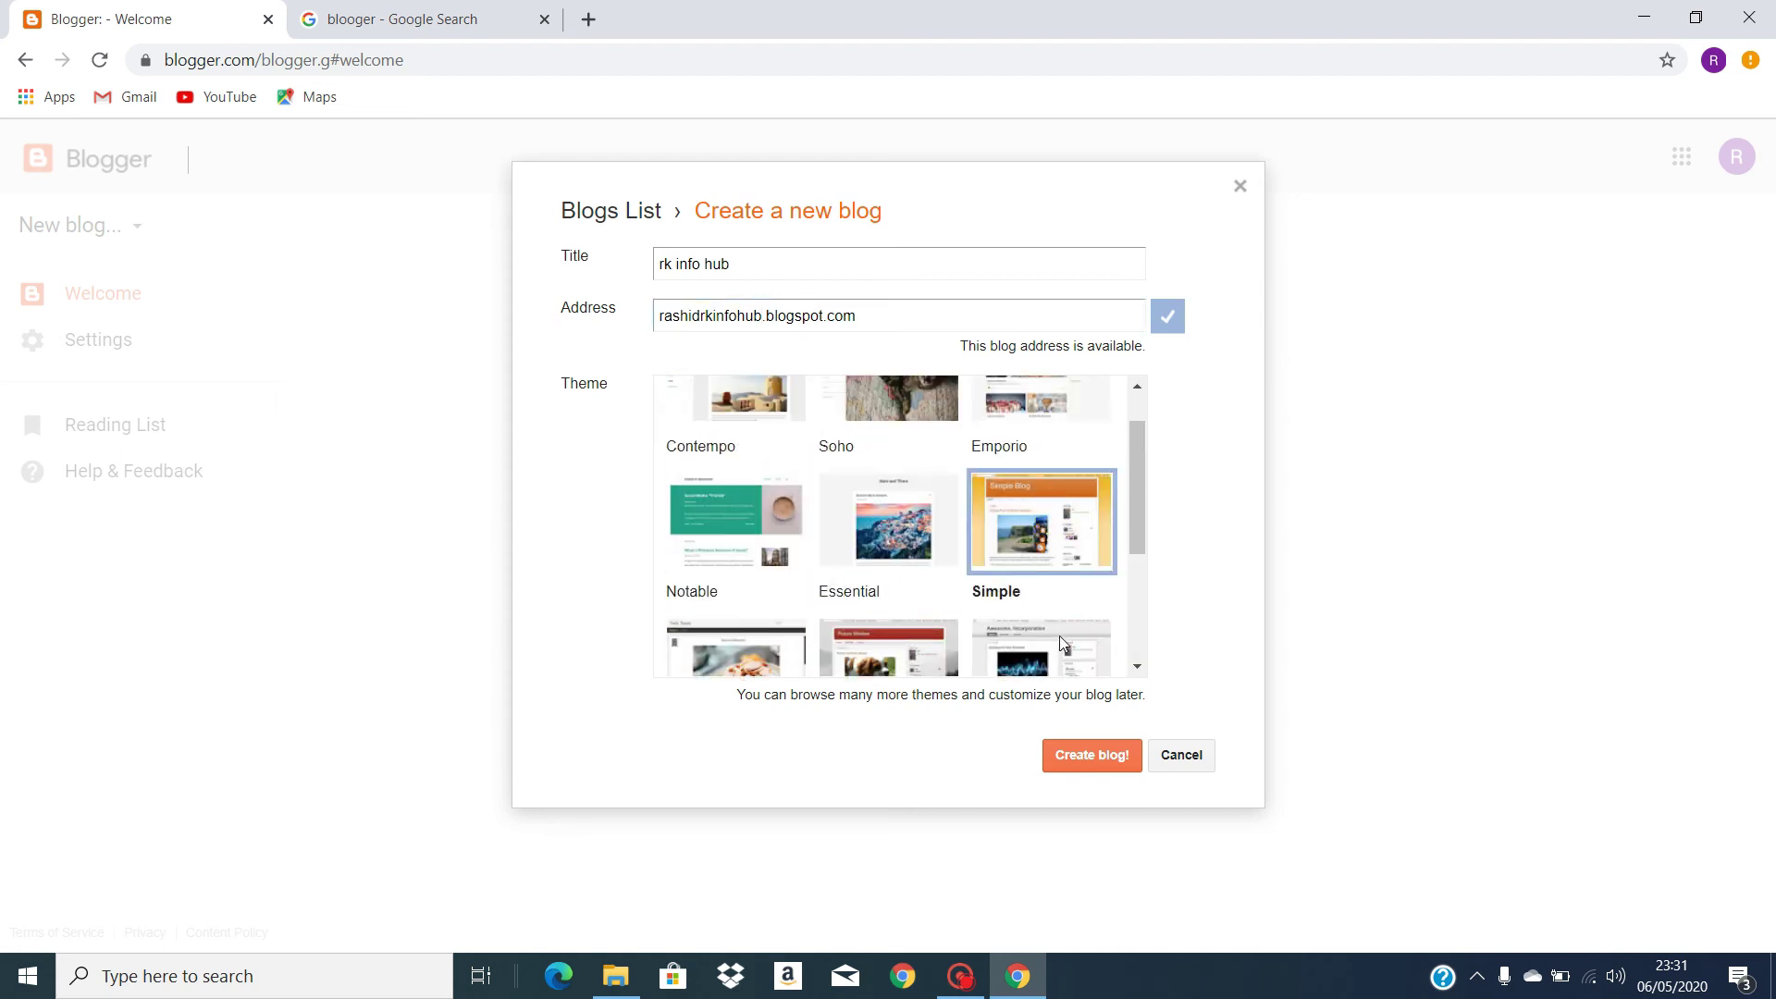
left_click(1084, 762)
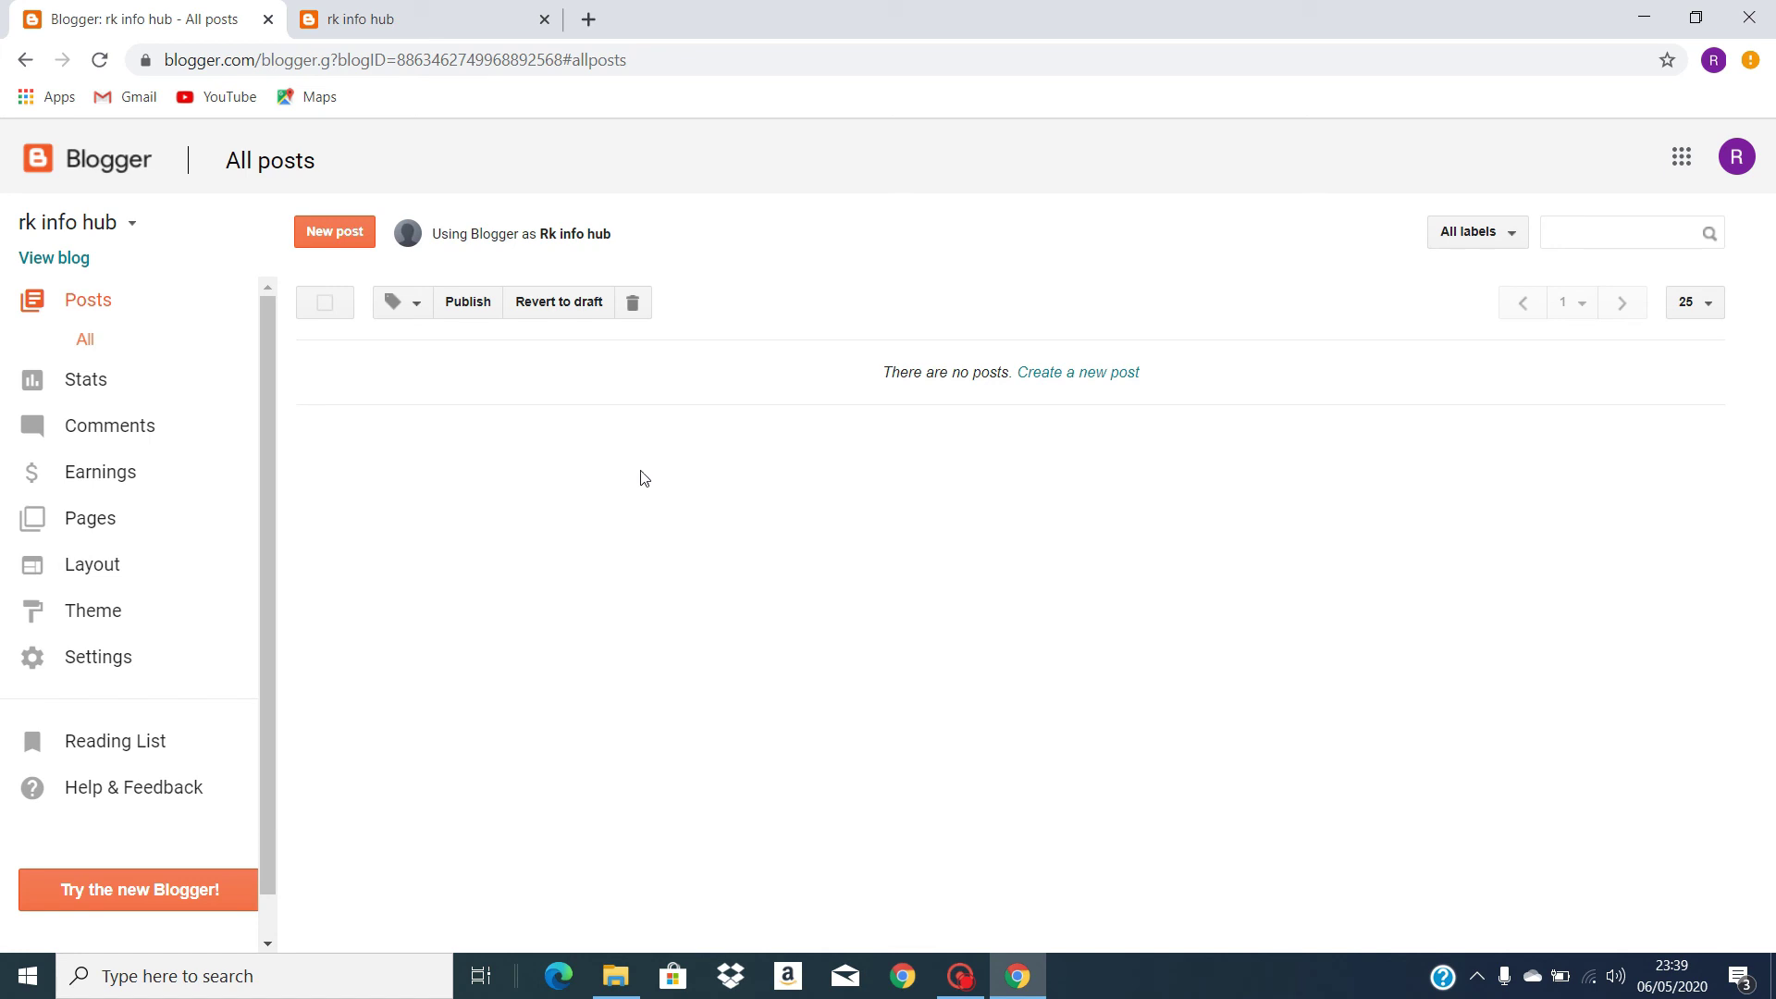
View the new blog's live page, close the duplicate tab and select the page's web address.
left_click(73, 257)
left_click(69, 261)
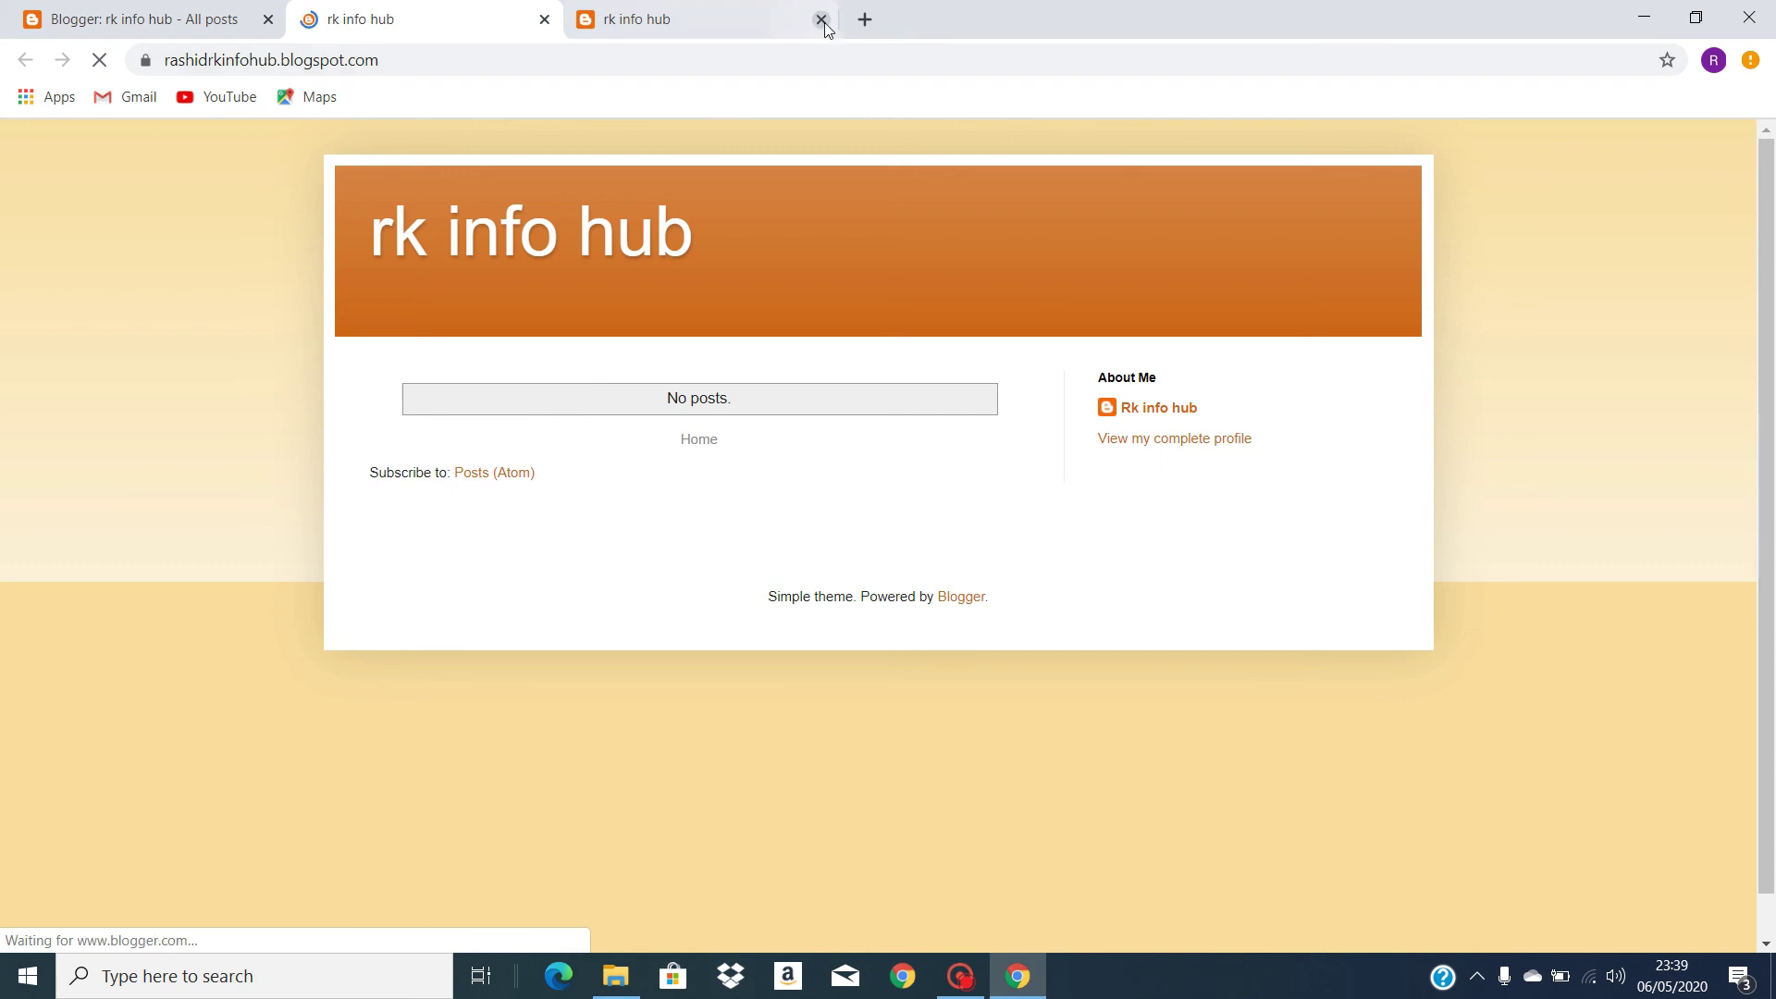
left_click(821, 20)
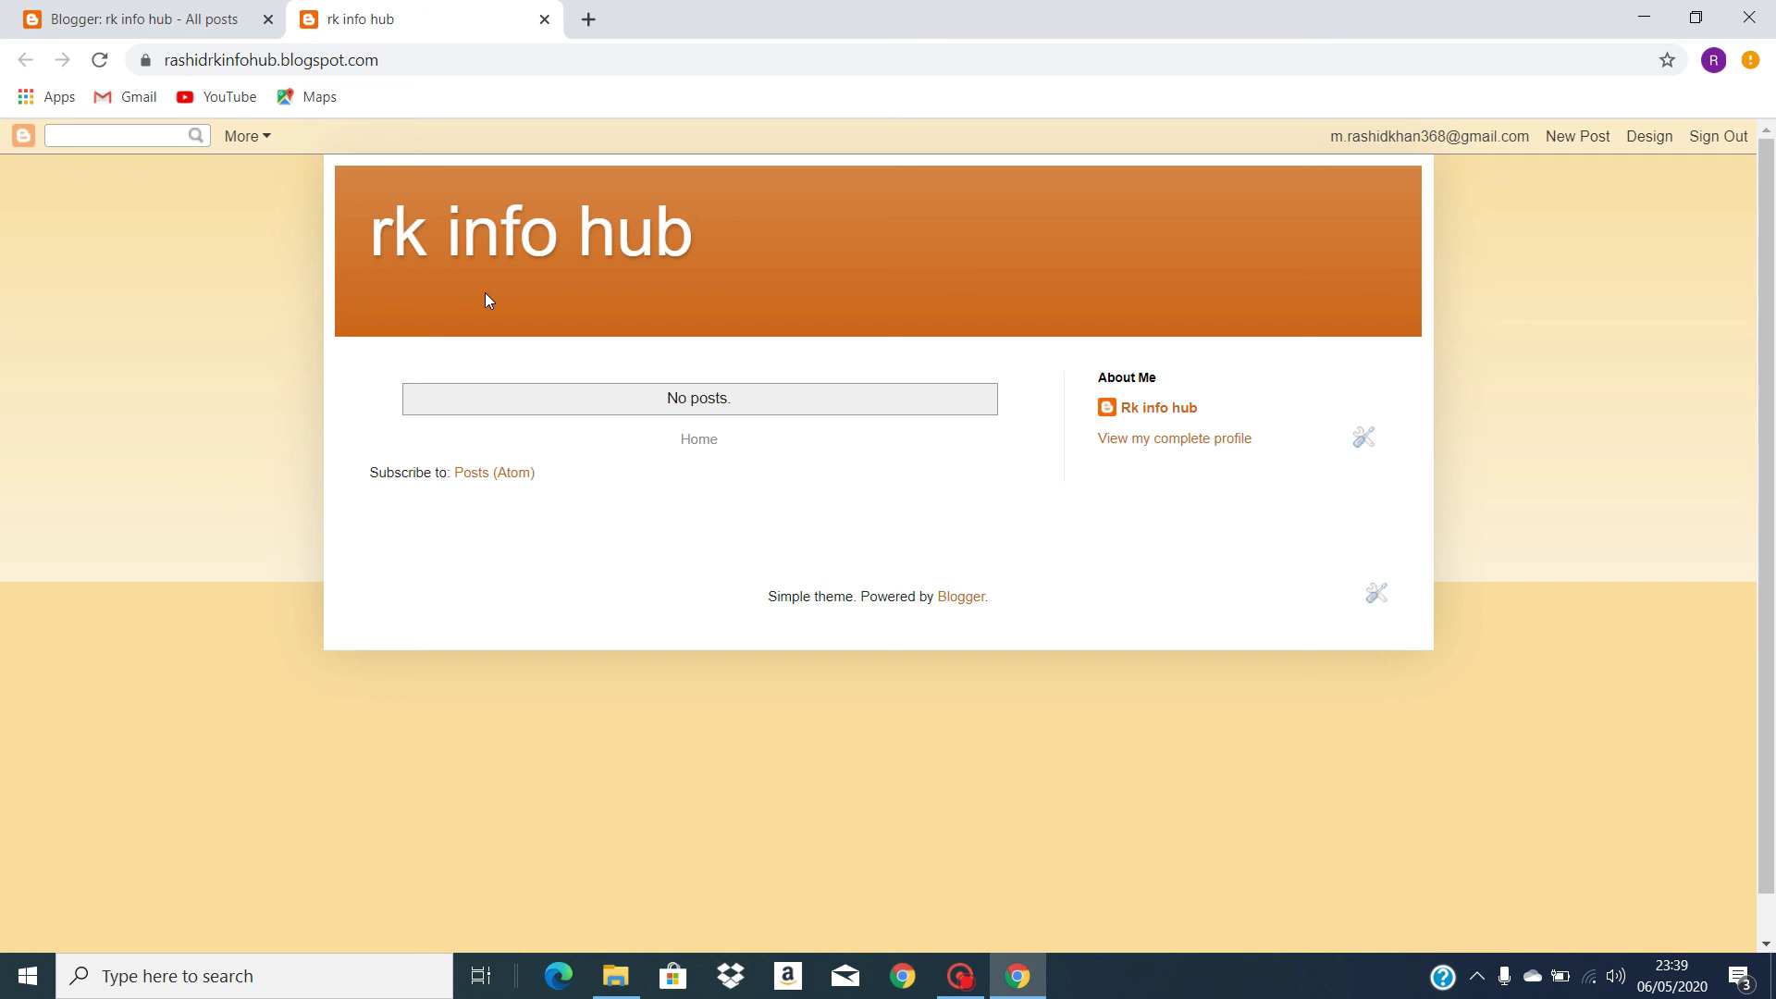
left_click(367, 62)
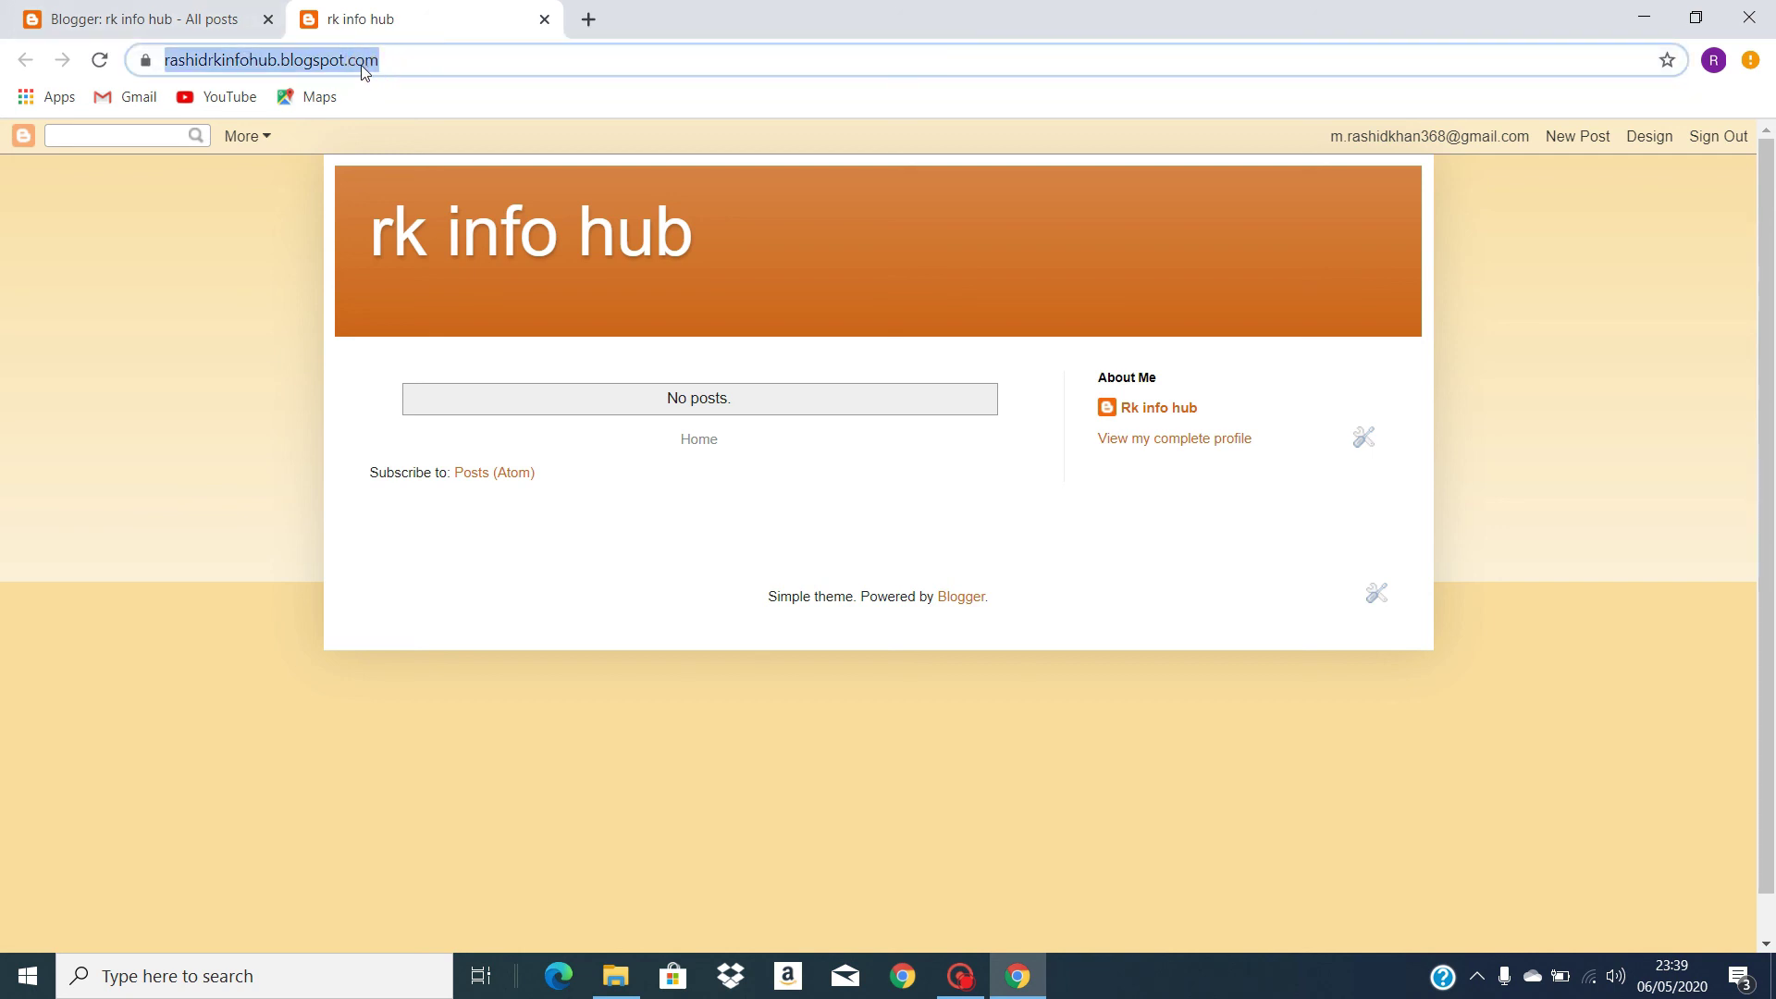